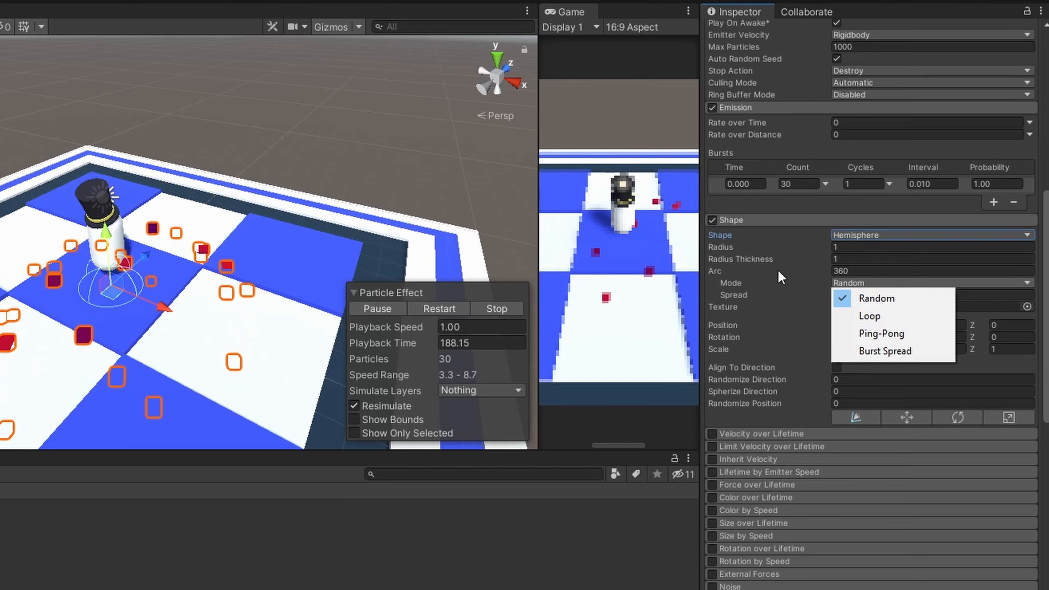
Try narrower Arc values such as 112.2 on the hemisphere emitter shape, and return the Arc to 360
{"action": "left_click", "coordinate": [750, 273]}
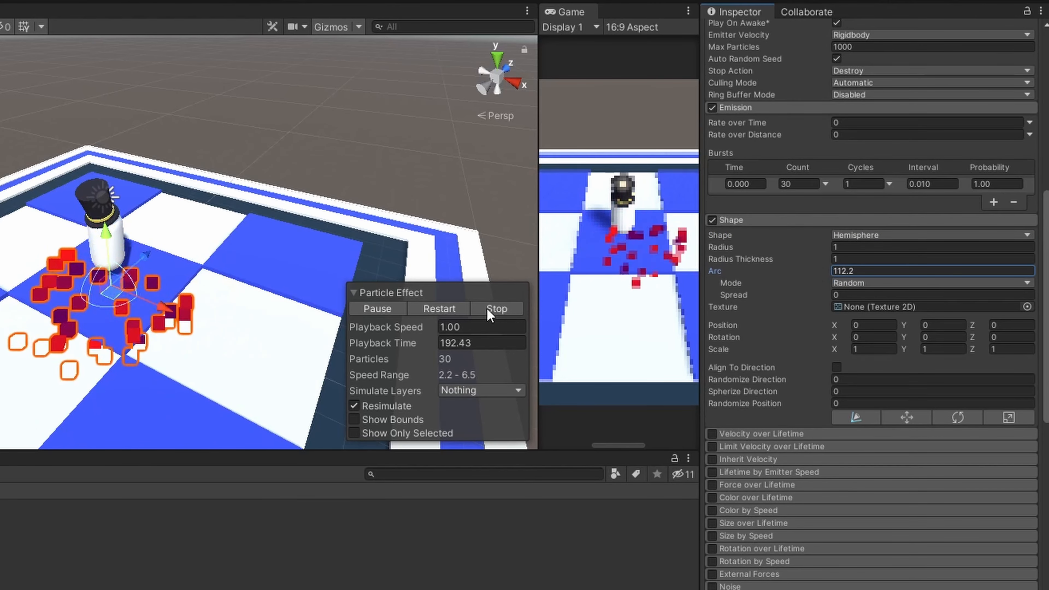
{"action": "left_click_drag", "start_coordinate": [592, 297], "coordinate": [627, 289]}
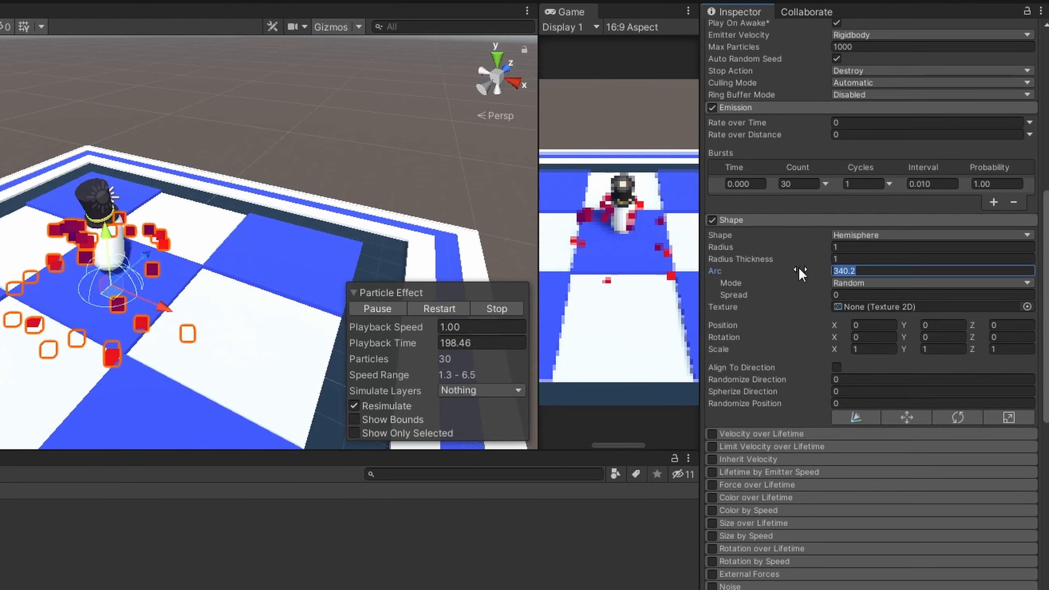
{"action": "left_click_drag", "start_coordinate": [800, 270], "coordinate": [765, 294]}
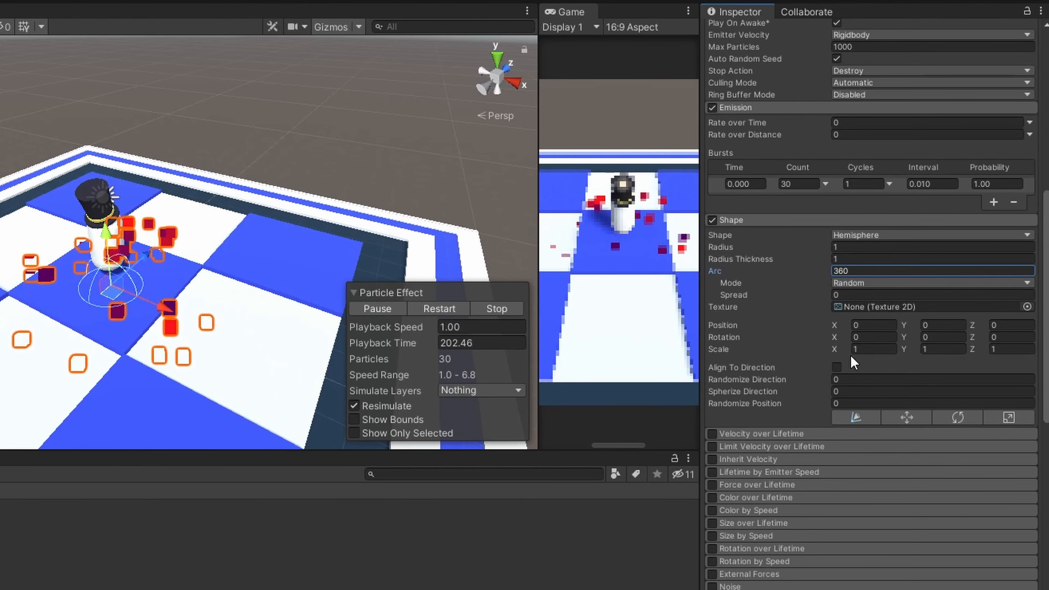
Try different X rotations of the emitter shape, such as 138.7, and reset the X rotation to 0
{"action": "left_click_drag", "start_coordinate": [838, 338], "coordinate": [809, 385]}
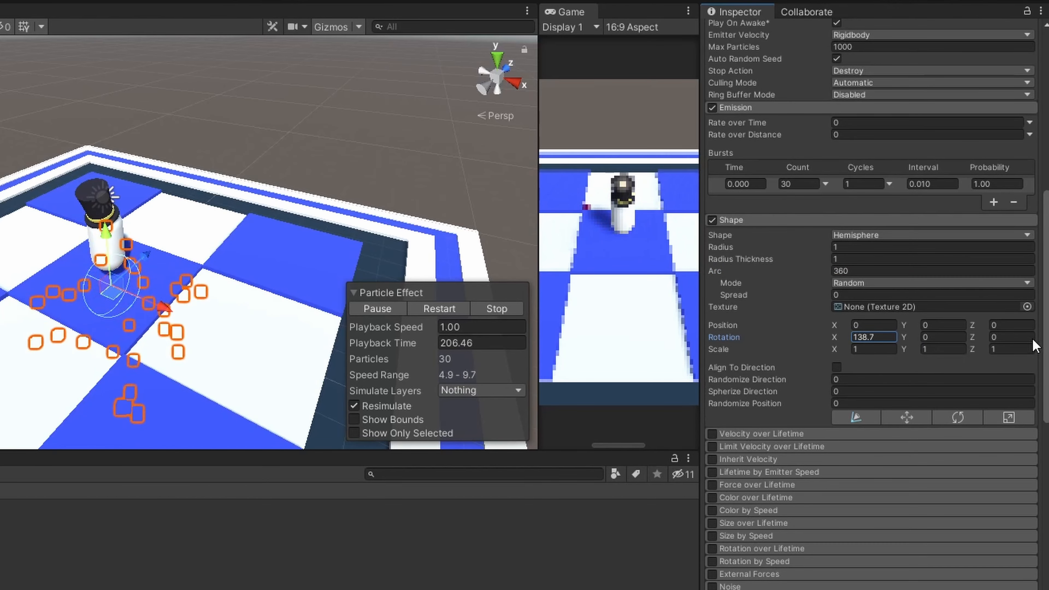
{"action": "left_click_drag", "start_coordinate": [1046, 430], "coordinate": [824, 429]}
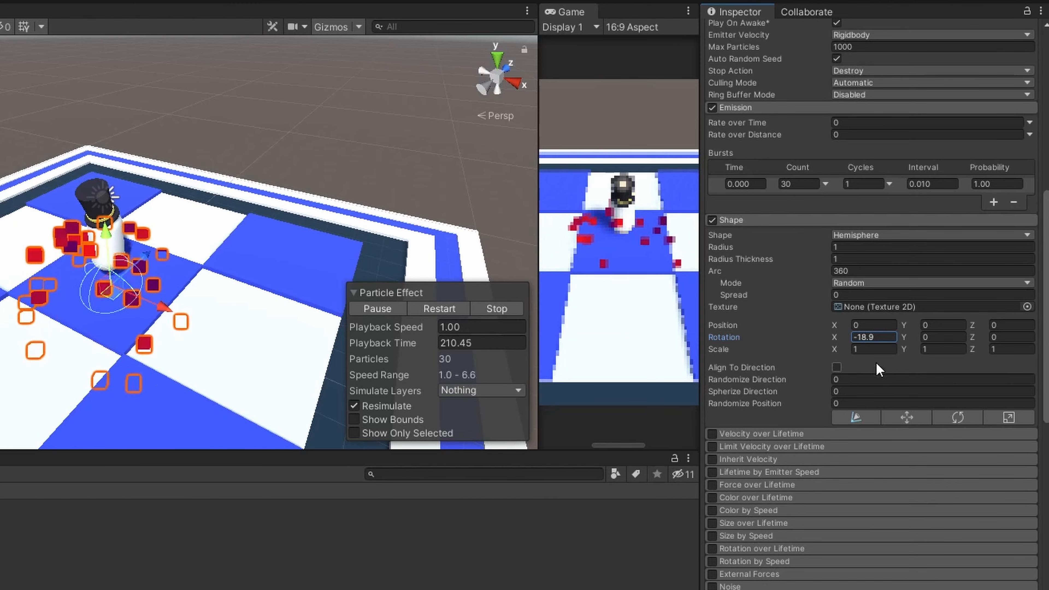
{"action": "left_click", "coordinate": [886, 336]}
{"action": "type", "text": "0"}
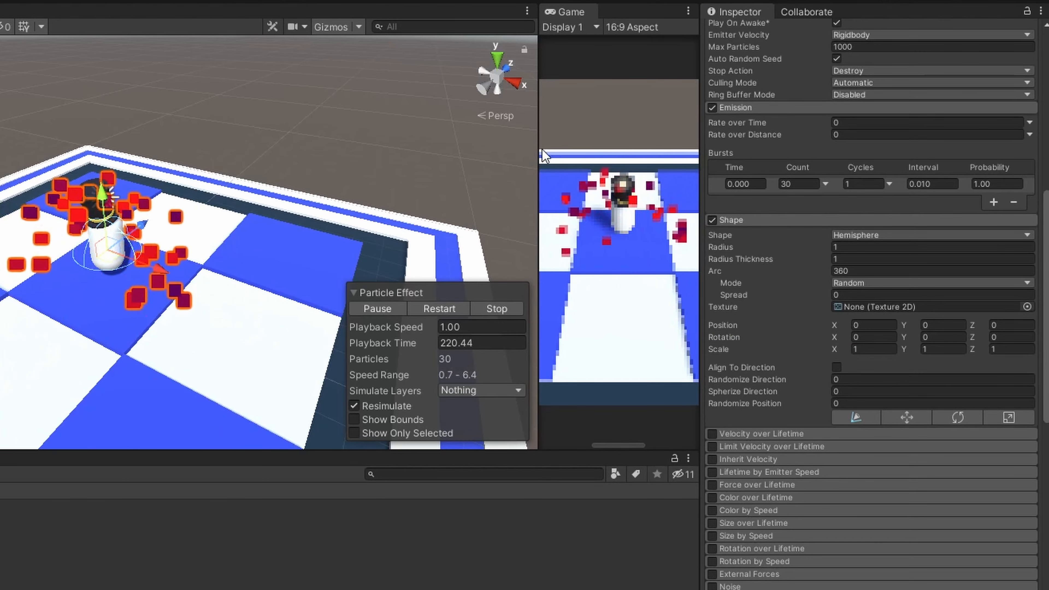
Examine the particle burst around the character at different zoom levels in the Game and Scene views
{"action": "scroll", "coordinate": [591, 193], "scroll_direction": "down", "scroll_amount": 6}
{"action": "scroll", "coordinate": [591, 193], "scroll_direction": "down", "scroll_amount": 2}
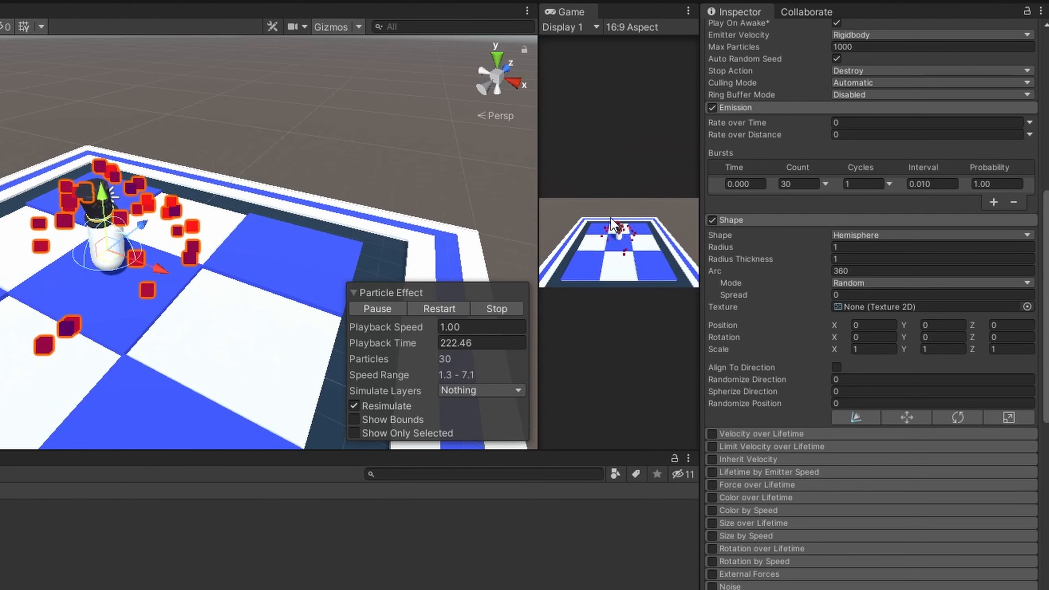
{"action": "scroll", "coordinate": [81, 216], "scroll_direction": "down", "scroll_amount": 1}
{"action": "scroll", "coordinate": [84, 235], "scroll_direction": "up", "scroll_amount": 8}
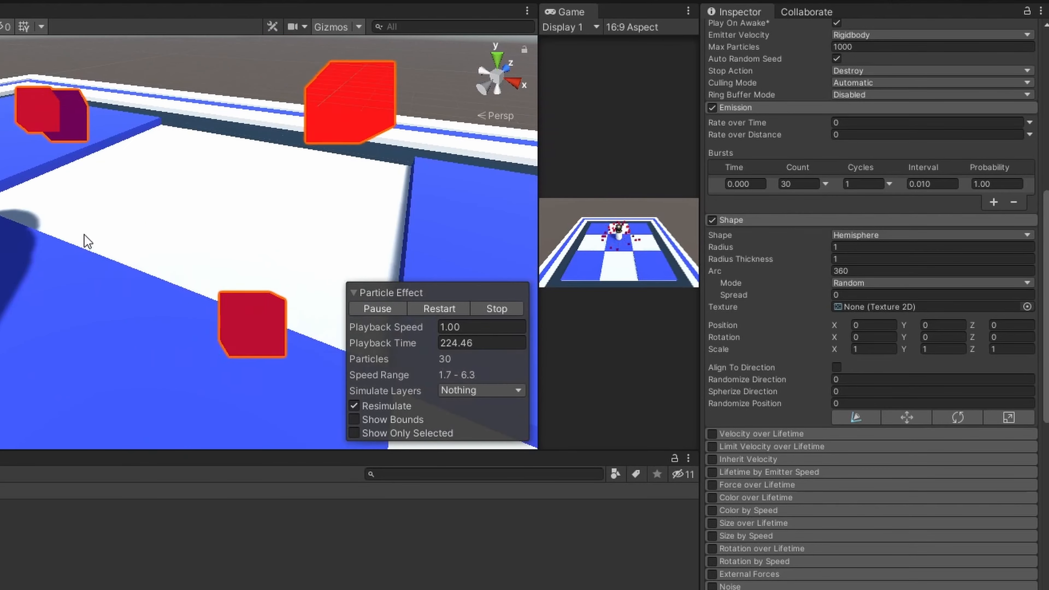
{"action": "scroll", "coordinate": [70, 215], "scroll_direction": "down", "scroll_amount": 4}
{"action": "middle_click_drag", "start_coordinate": [76, 210], "coordinate": [117, 183]}
{"action": "scroll", "coordinate": [149, 179], "scroll_direction": "down", "scroll_amount": 3}
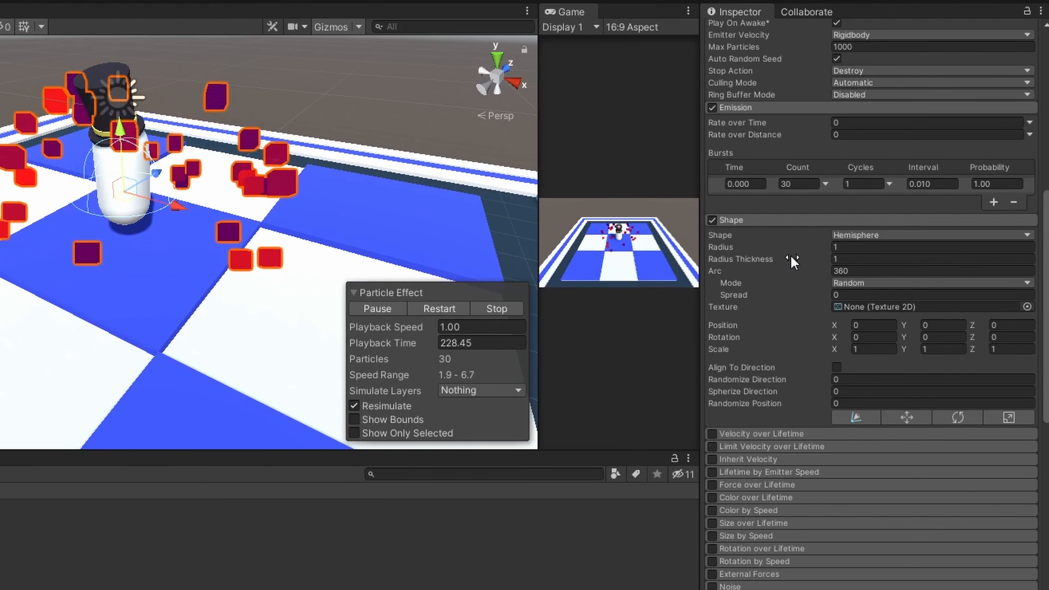
Enable the particle system's Collision module and set its type to World
{"action": "scroll", "coordinate": [784, 417], "scroll_direction": "down", "scroll_amount": 3}
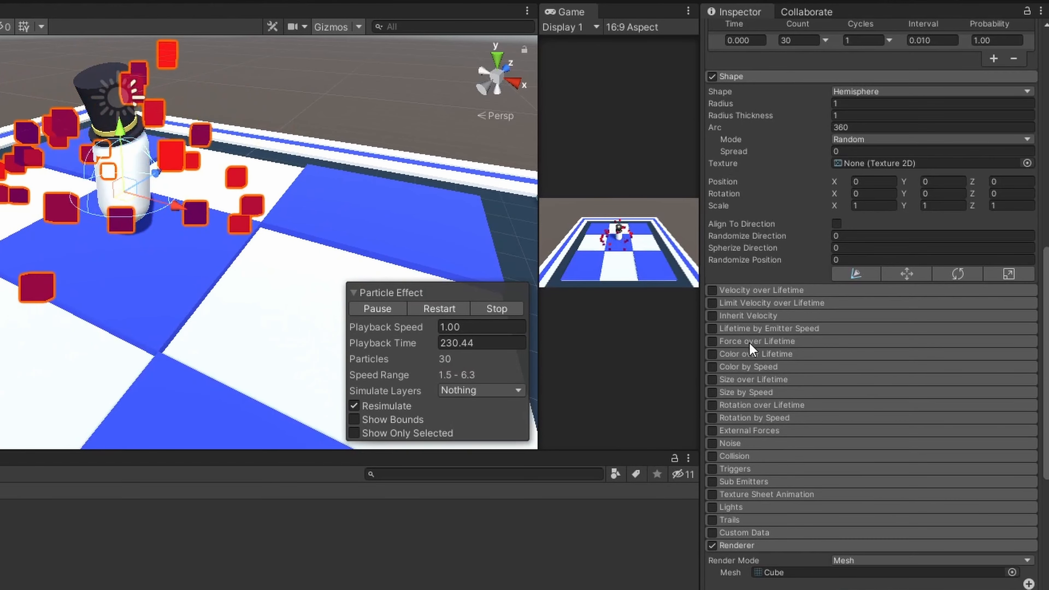
{"action": "left_click", "coordinate": [743, 457]}
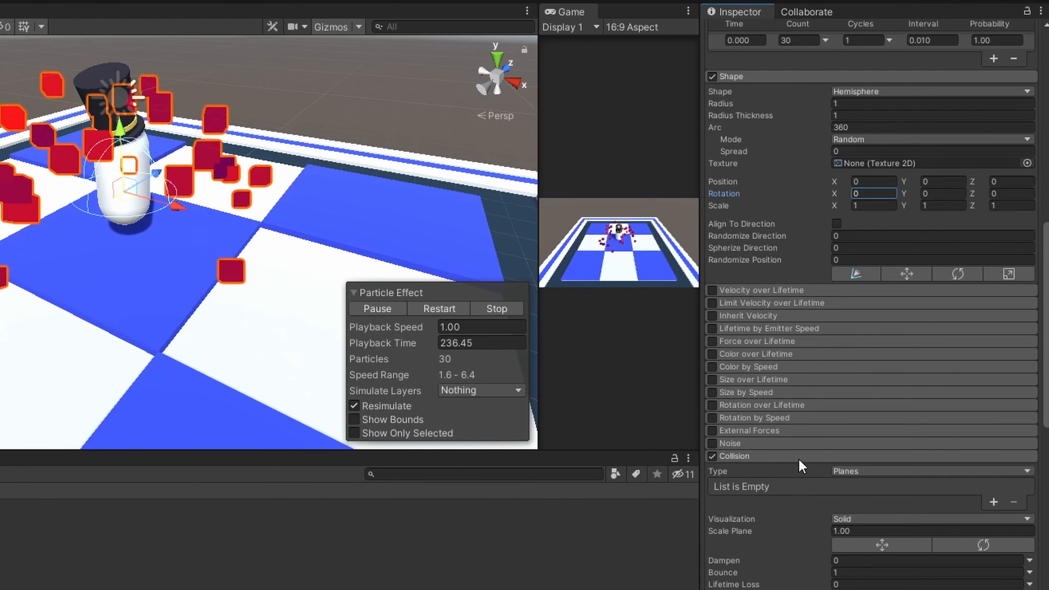
{"action": "scroll", "coordinate": [799, 459], "scroll_direction": "down", "scroll_amount": 5}
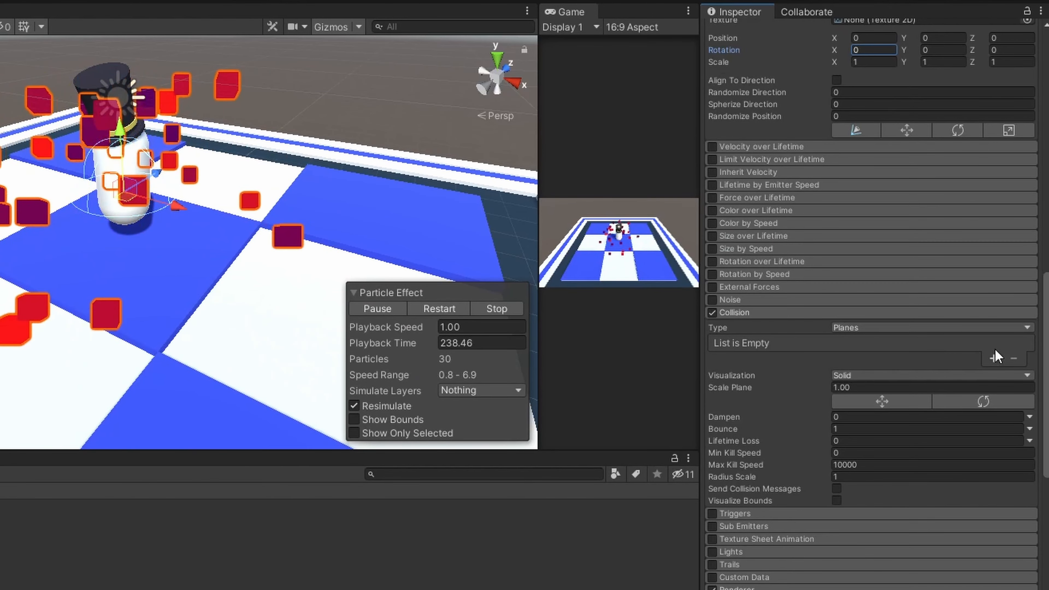
{"action": "left_click", "coordinate": [993, 357]}
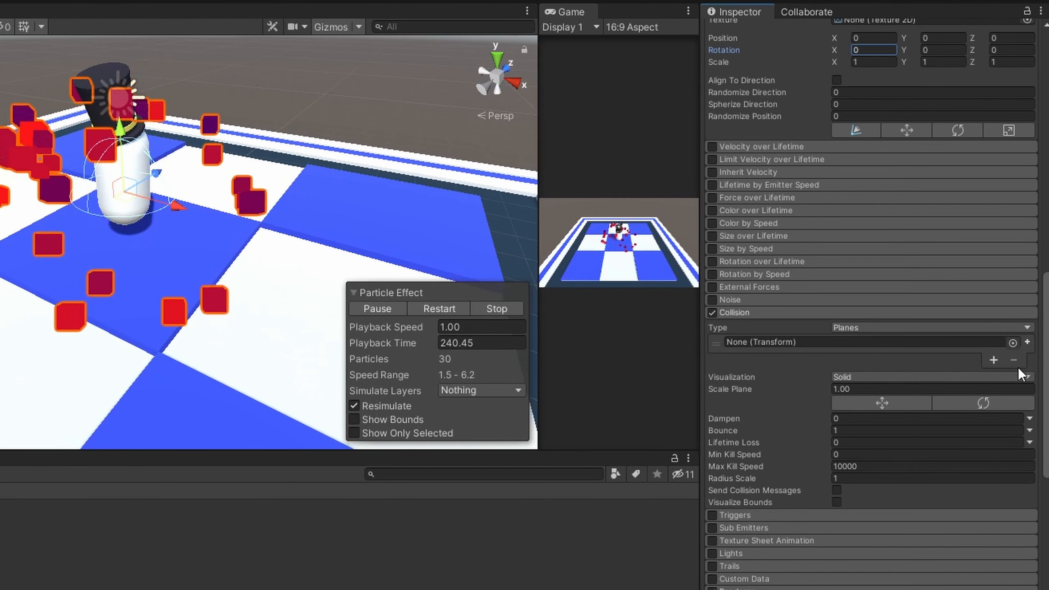
{"action": "left_click", "coordinate": [950, 329]}
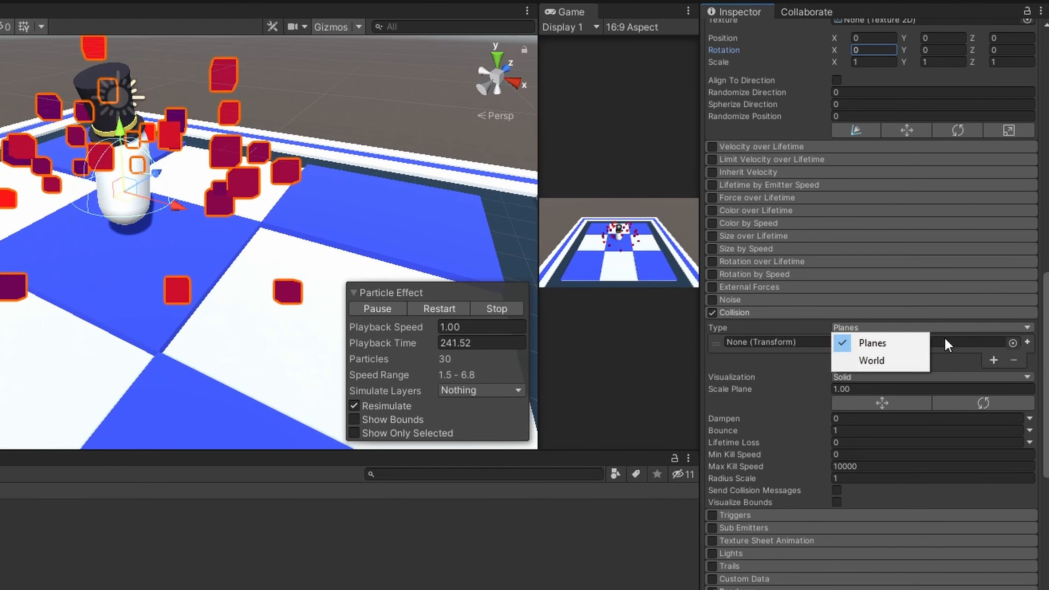
{"action": "left_click", "coordinate": [910, 364]}
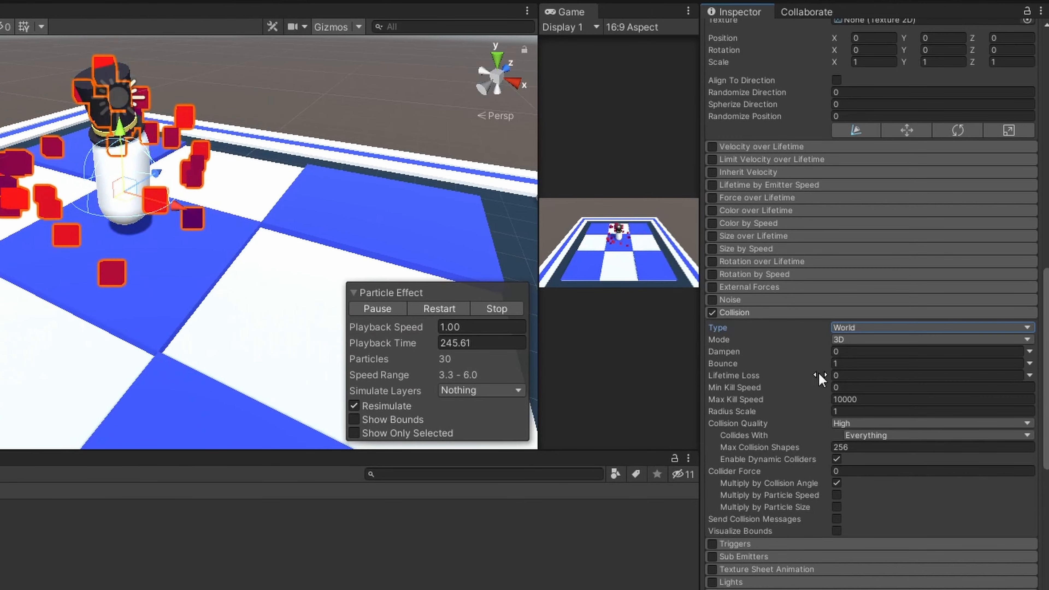
Try a collision Bounce of 2 and watch how the particles rebound in the scene
{"action": "left_click", "coordinate": [871, 364]}
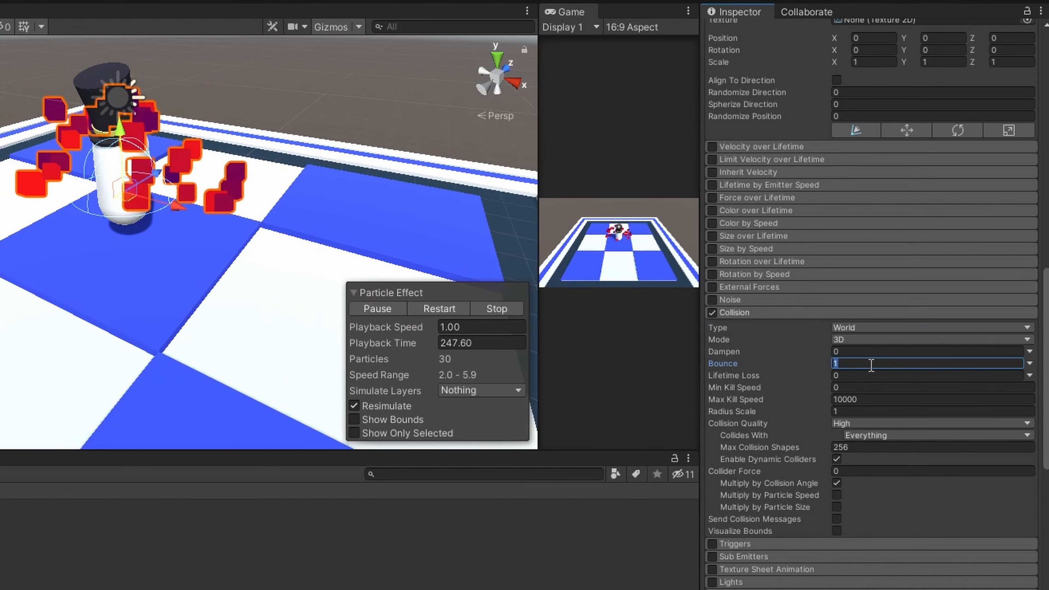
{"action": "type", "text": "2"}
{"action": "scroll", "coordinate": [219, 237], "scroll_direction": "down", "scroll_amount": 5}
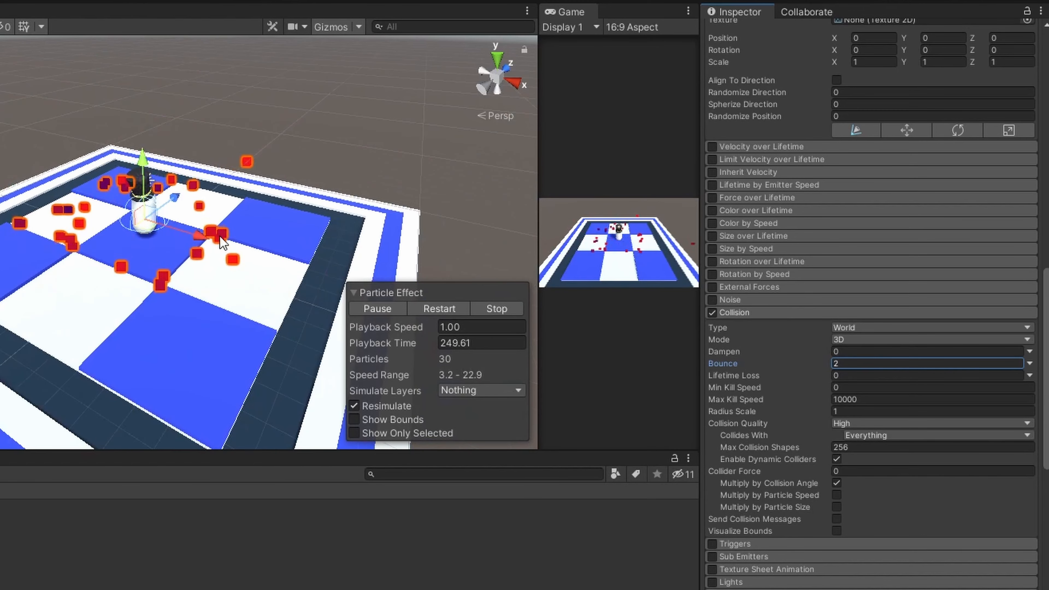
{"action": "scroll", "coordinate": [220, 236], "scroll_direction": "down", "scroll_amount": 5}
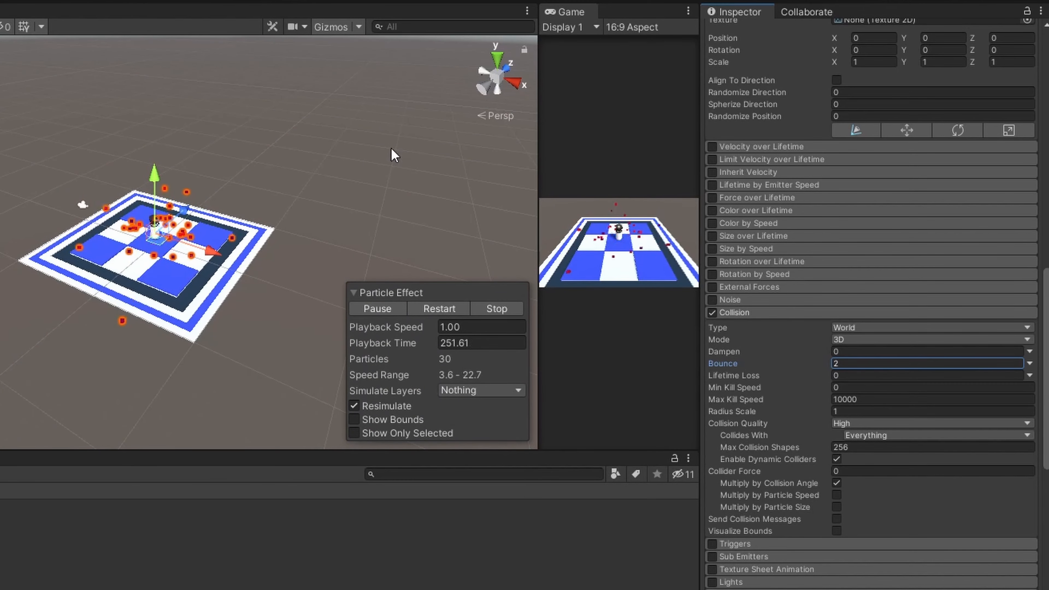
{"action": "scroll", "coordinate": [160, 228], "scroll_direction": "up", "scroll_amount": 10}
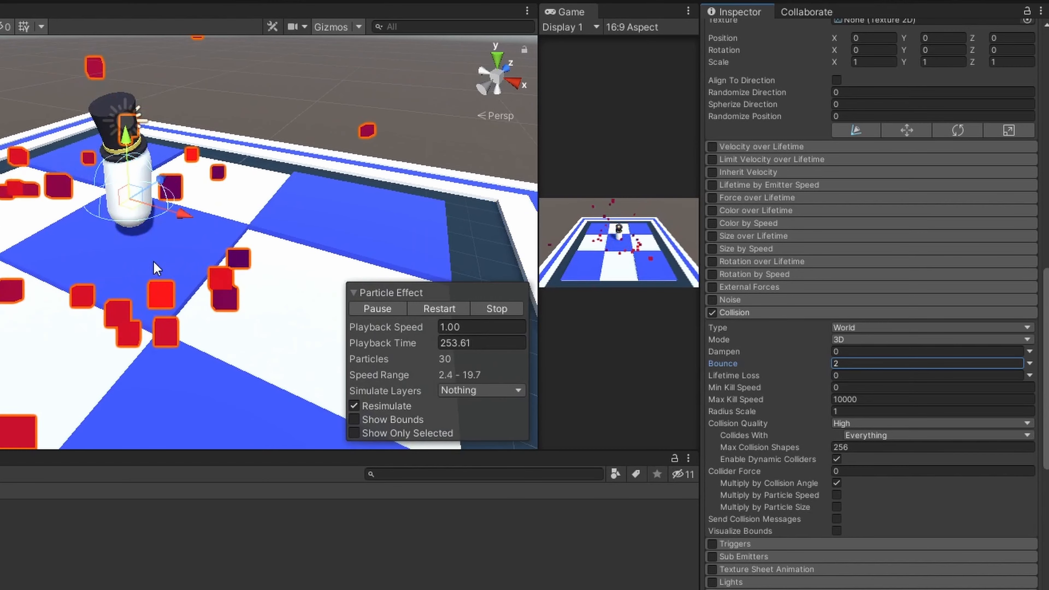
Set the particle collision's Bounce to 0.3 and its Dampen to 0.2
{"action": "left_click", "coordinate": [833, 366]}
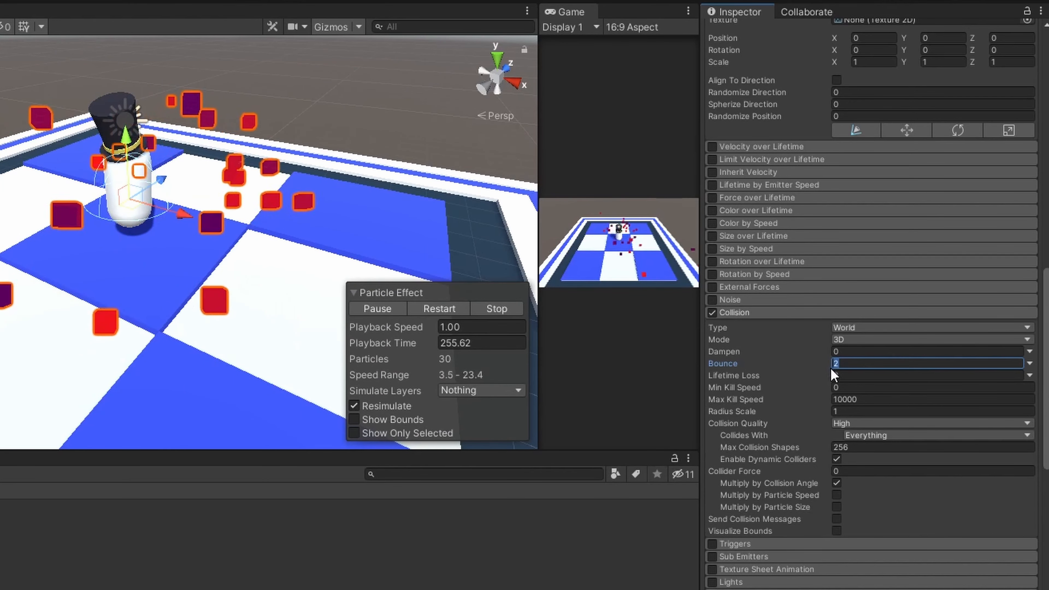
{"action": "type", "text": ".3"}
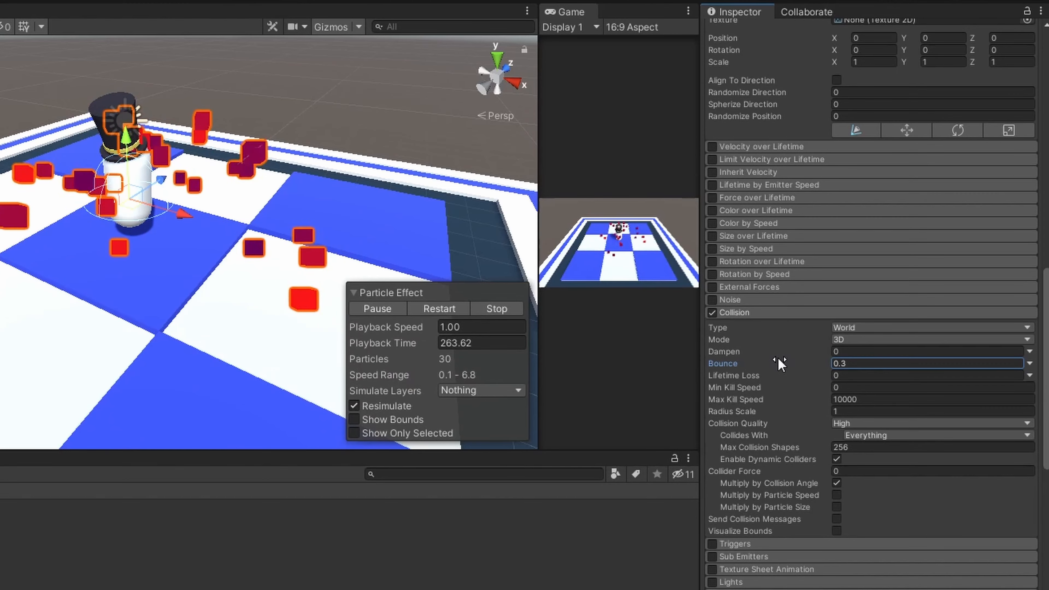
{"action": "mouse_move", "coordinate": [731, 354]}
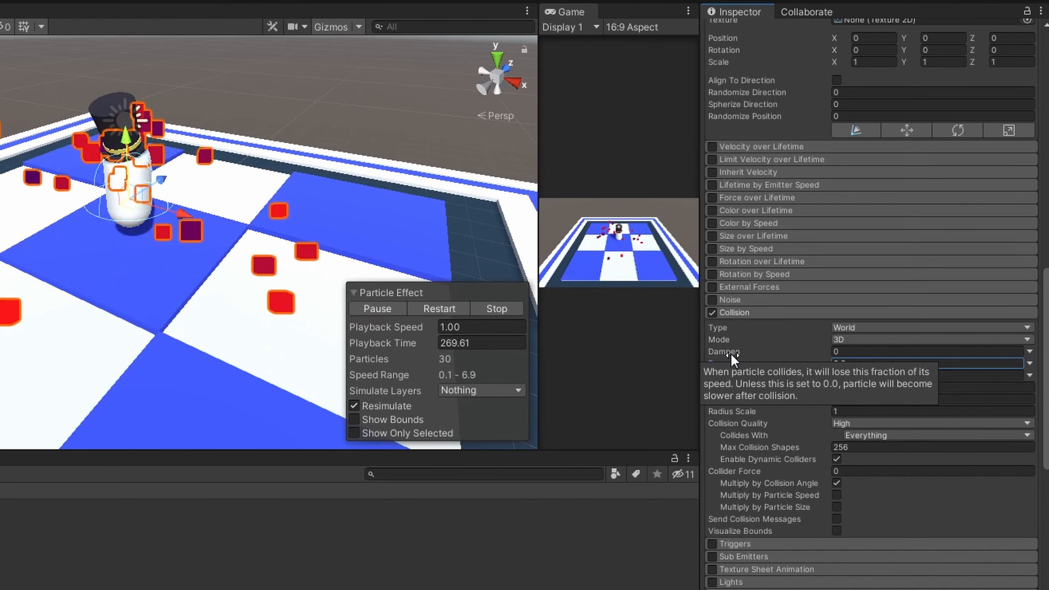
{"action": "left_click", "coordinate": [865, 350]}
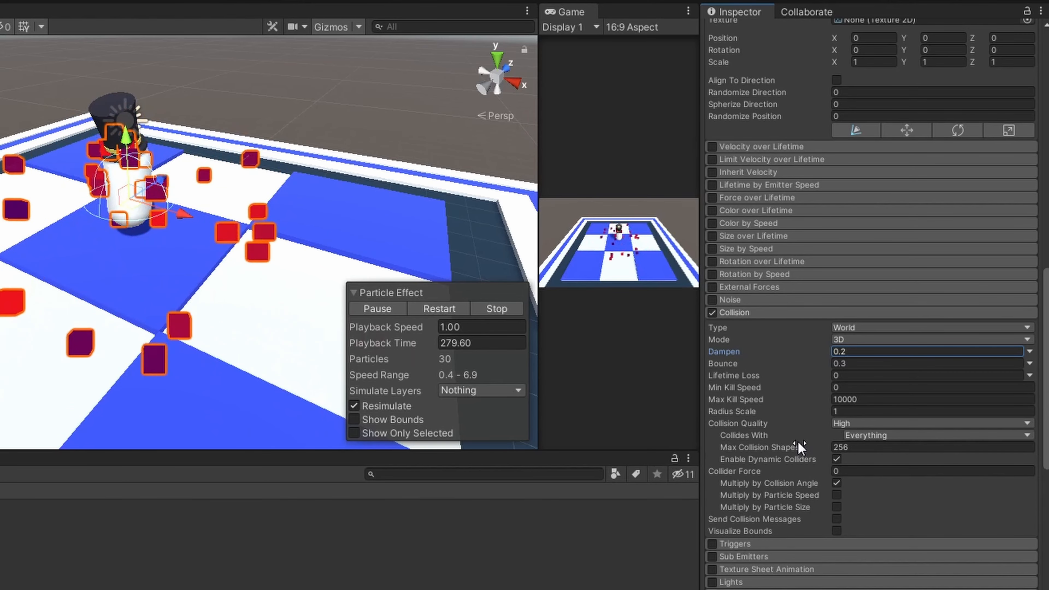
Review the layers the particles can collide with, leaving the collision options unchanged
{"action": "left_click", "coordinate": [900, 435]}
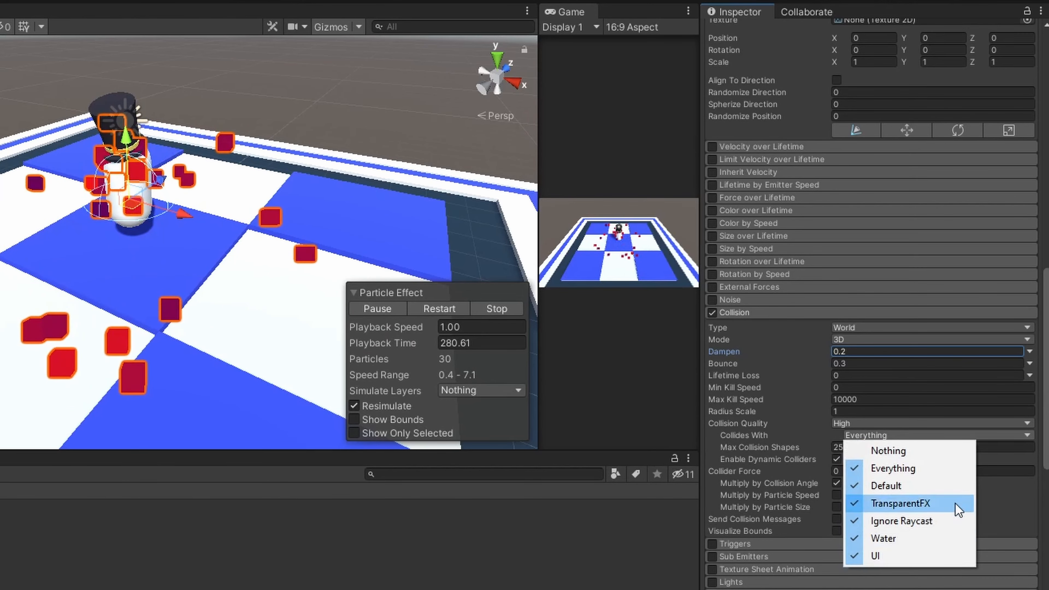
{"action": "left_click", "coordinate": [1025, 503]}
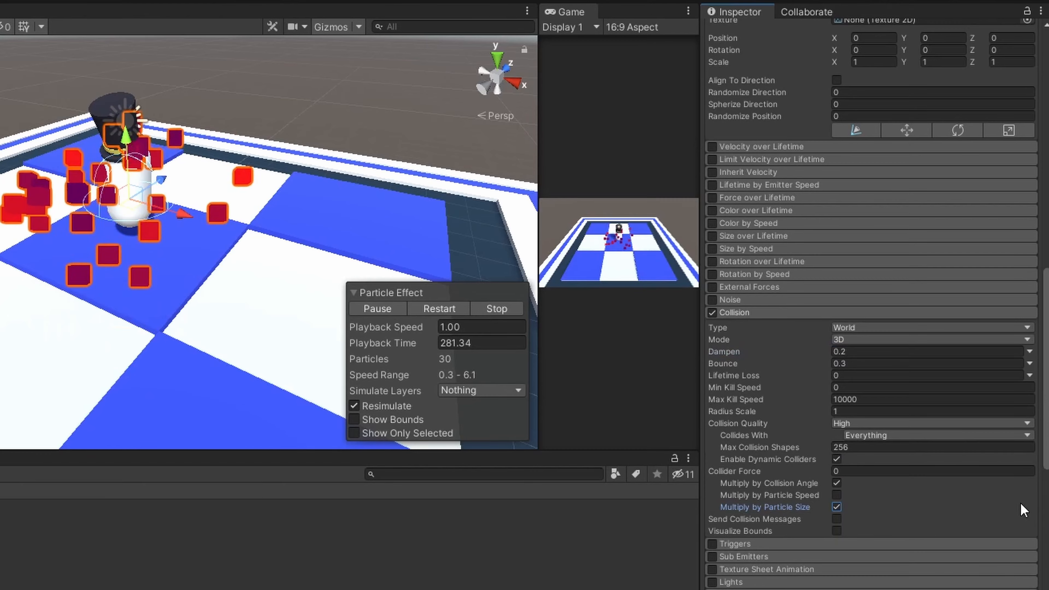
{"action": "left_click", "coordinate": [836, 507]}
Enable Size over Lifetime and give it a curve that falls from 1.0 to 0
{"action": "scroll", "coordinate": [823, 504], "scroll_direction": "down", "scroll_amount": 5}
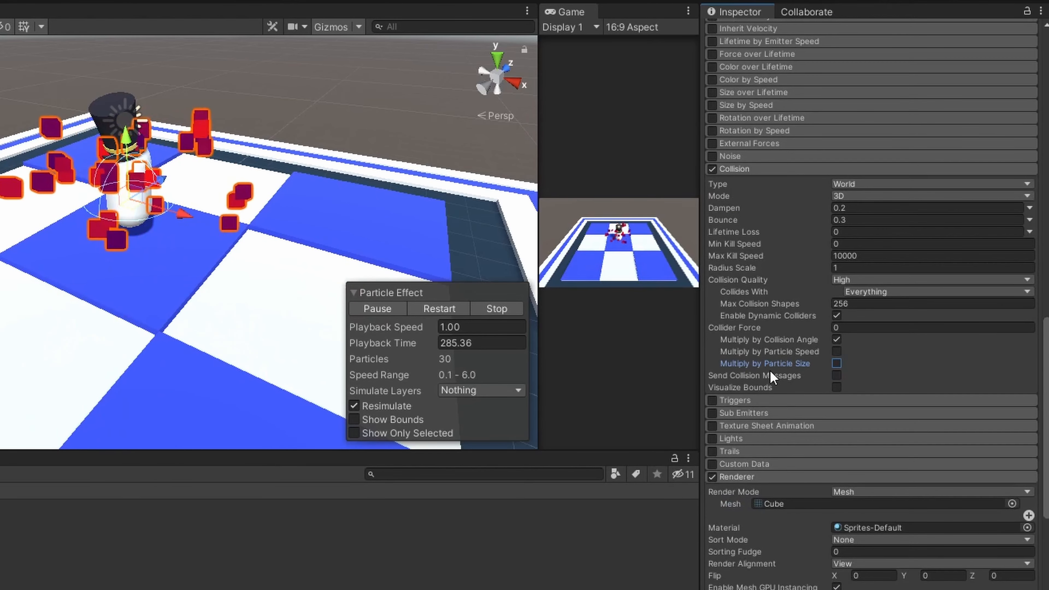
{"action": "scroll", "coordinate": [827, 242], "scroll_direction": "up", "scroll_amount": 5}
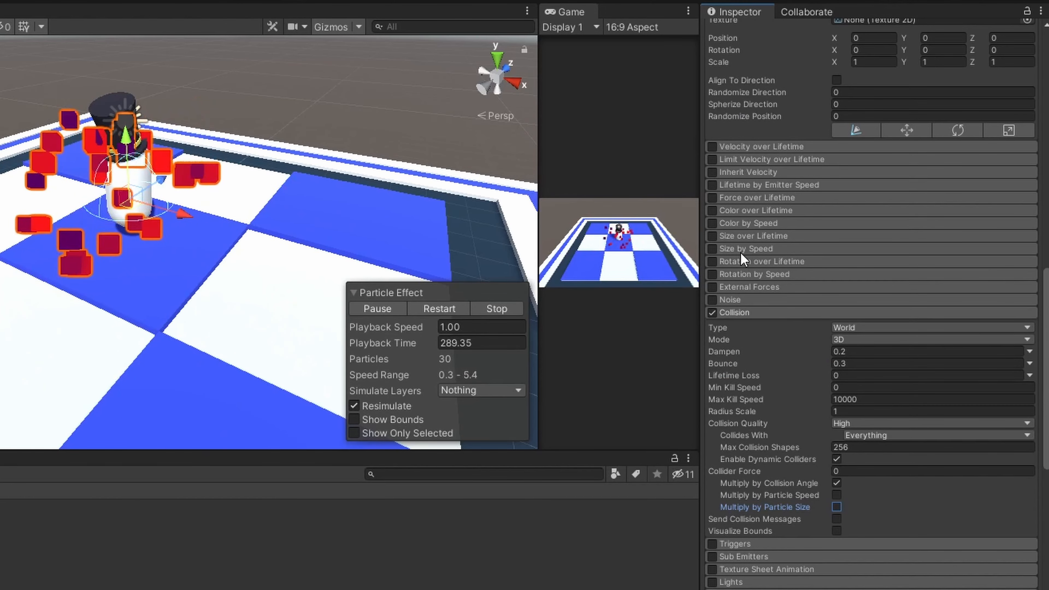
{"action": "left_click", "coordinate": [753, 236]}
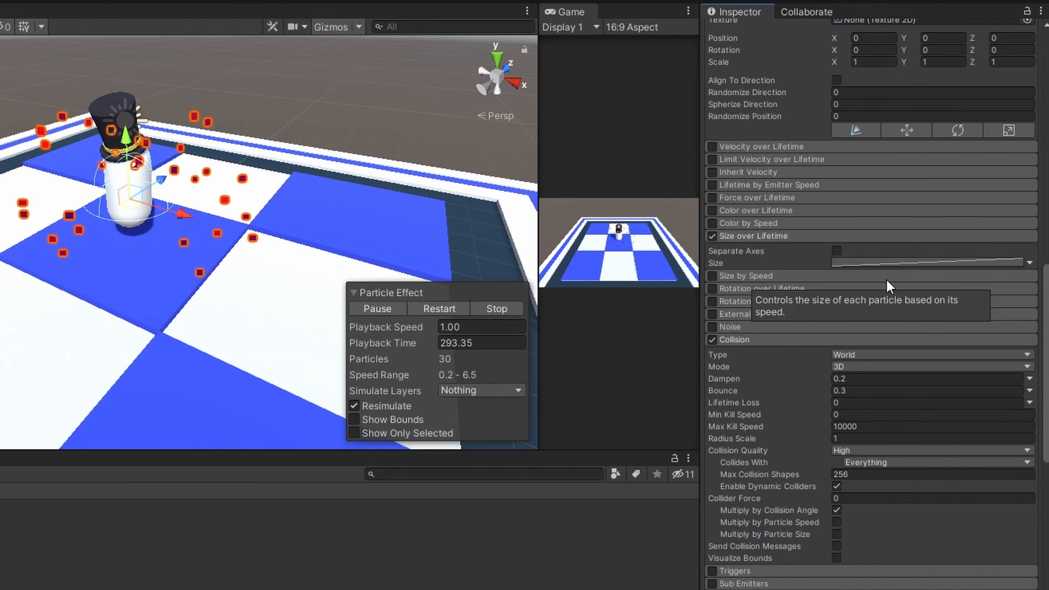
{"action": "left_click", "coordinate": [898, 264]}
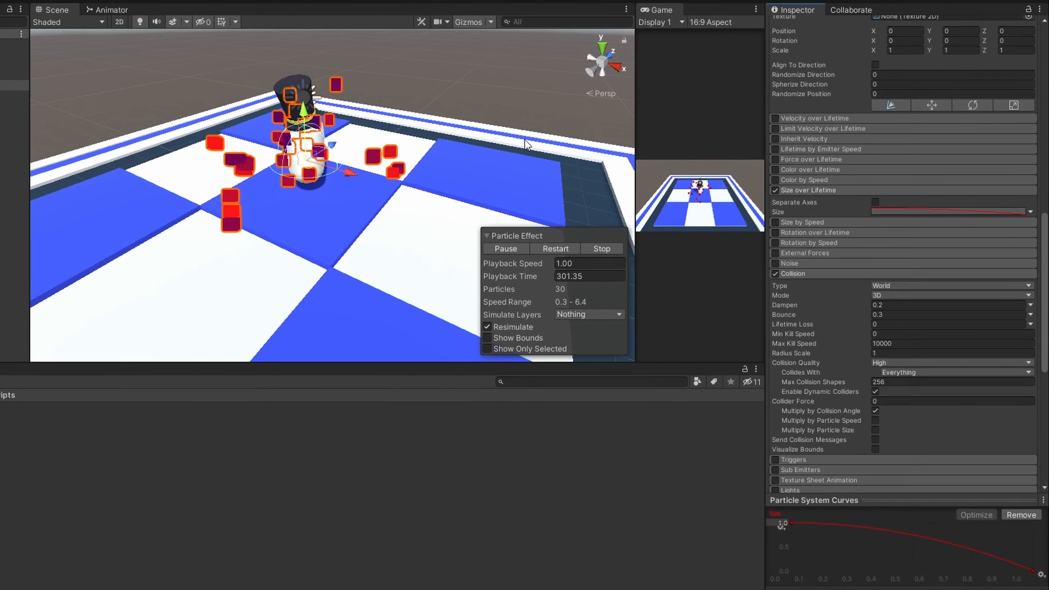
Expand the Triggers and Sub Emitters modules to view their settings without enabling them
{"action": "scroll", "coordinate": [861, 312], "scroll_direction": "down", "scroll_amount": 10}
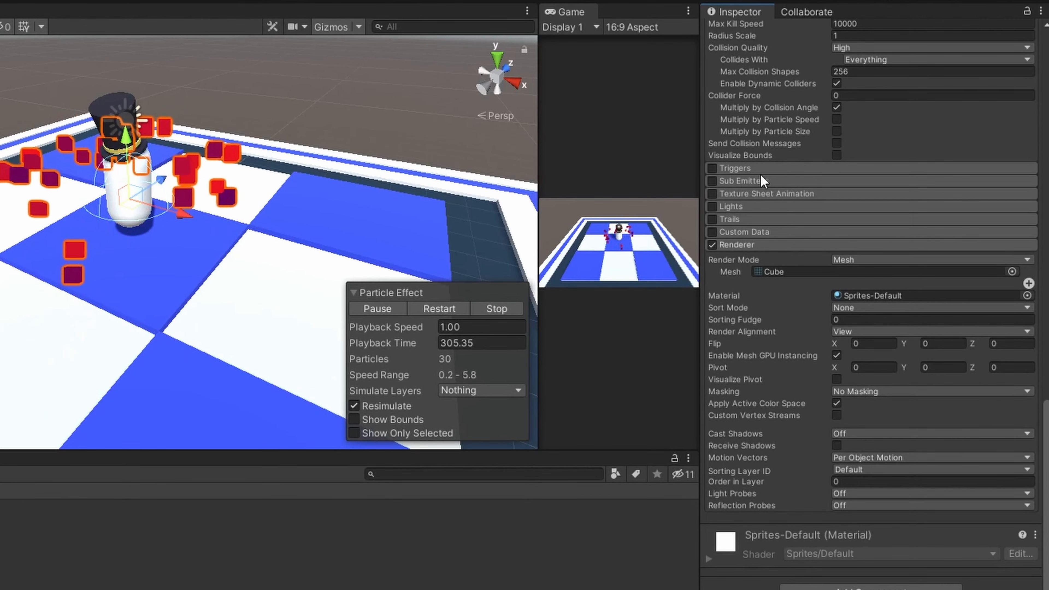
{"action": "left_click", "coordinate": [762, 171]}
{"action": "left_click", "coordinate": [773, 304]}
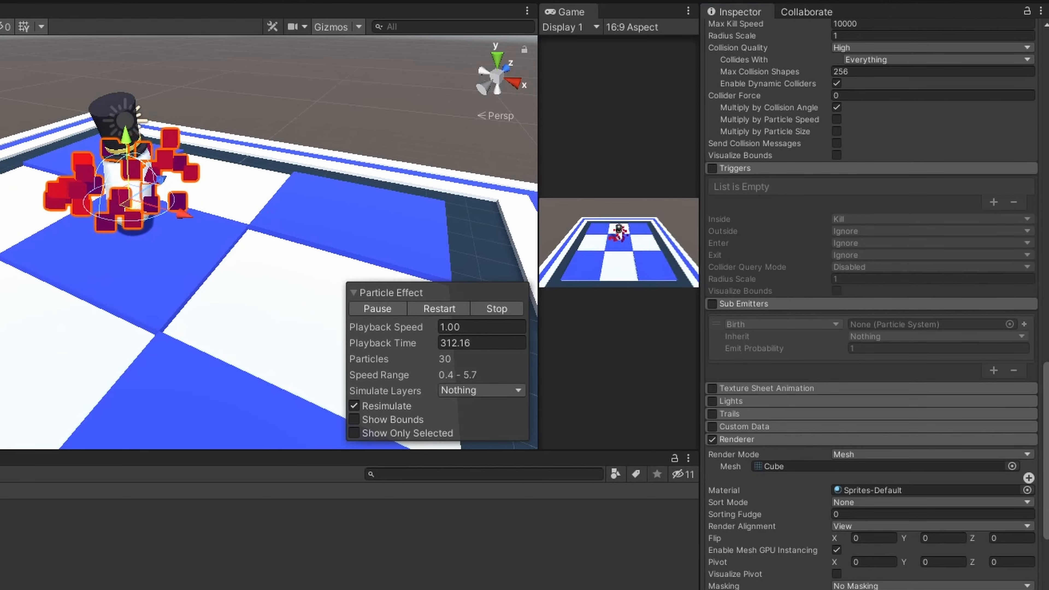
Duplicate the particle effect object and rename the copy Effect2
{"action": "key", "text": "ctrl+d"}
{"action": "scroll", "coordinate": [881, 110], "scroll_direction": "up", "scroll_amount": 10}
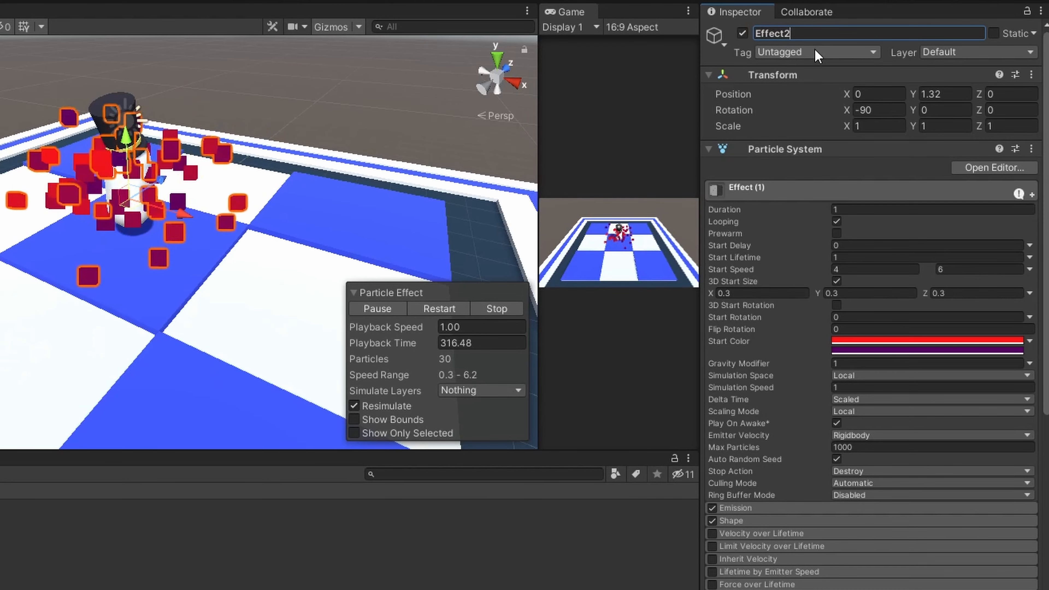
{"action": "key", "text": "Return"}
Change Effect2's two random start colors to yellow and dark green
{"action": "left_click", "coordinate": [898, 339]}
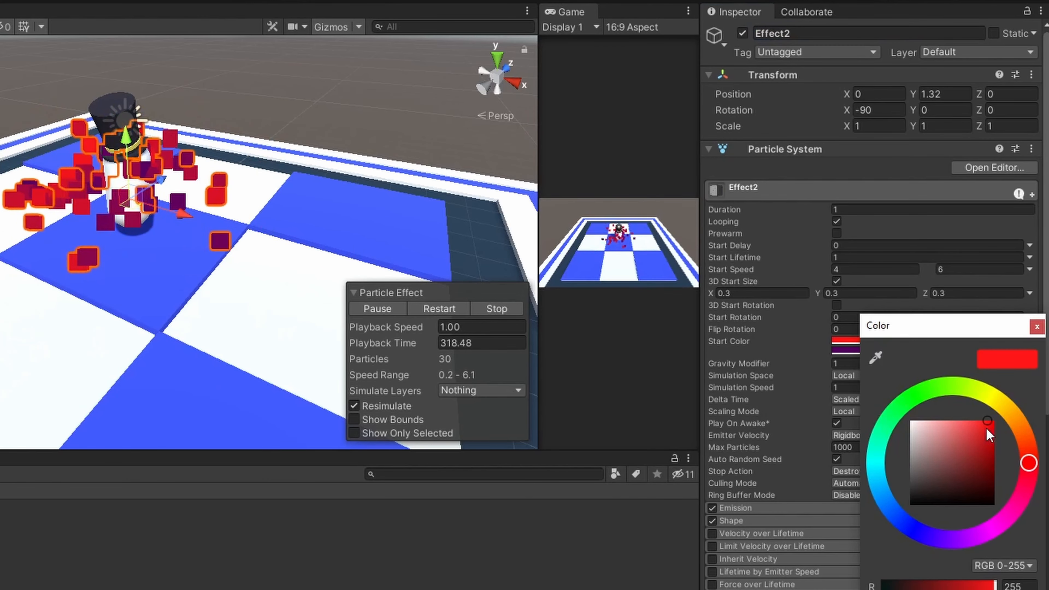
{"action": "left_click", "coordinate": [990, 396]}
{"action": "left_click", "coordinate": [846, 350]}
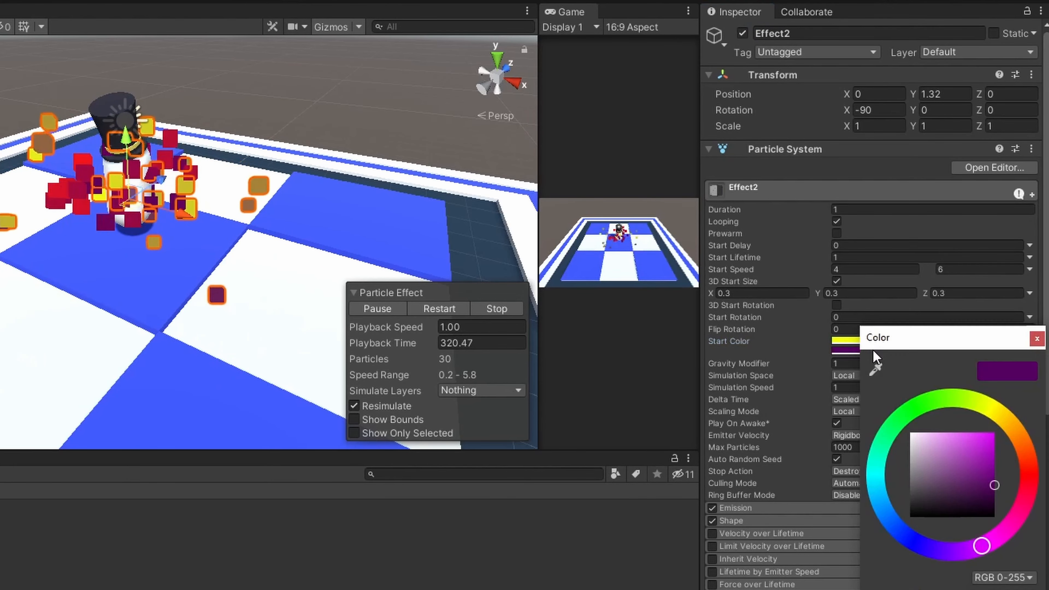
{"action": "left_click", "coordinate": [891, 428]}
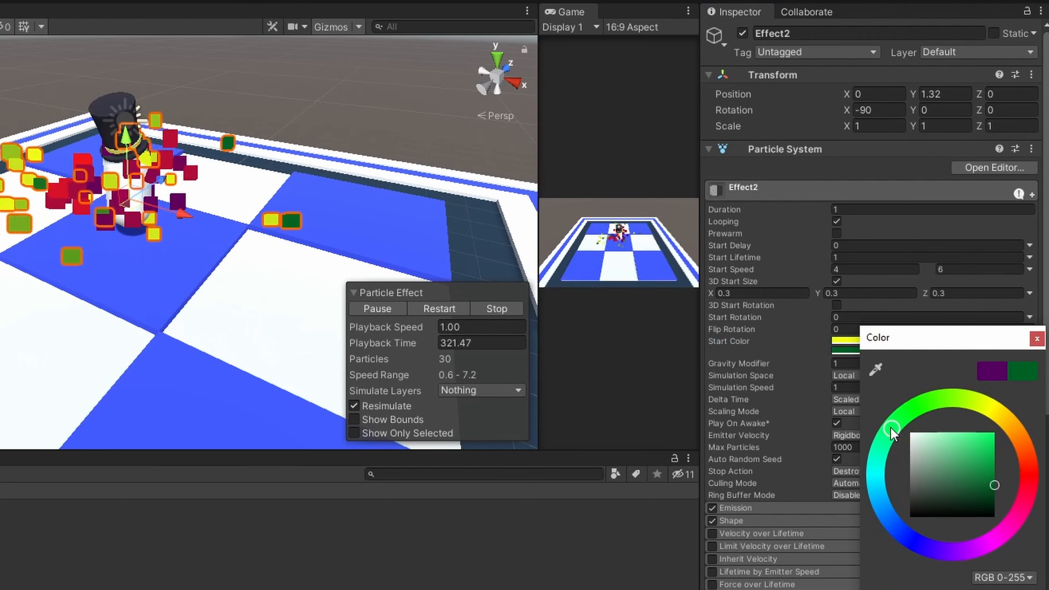
Close the color picker and save Effect2 as a prefab in the Scripts folder
{"action": "left_click", "coordinate": [1037, 340]}
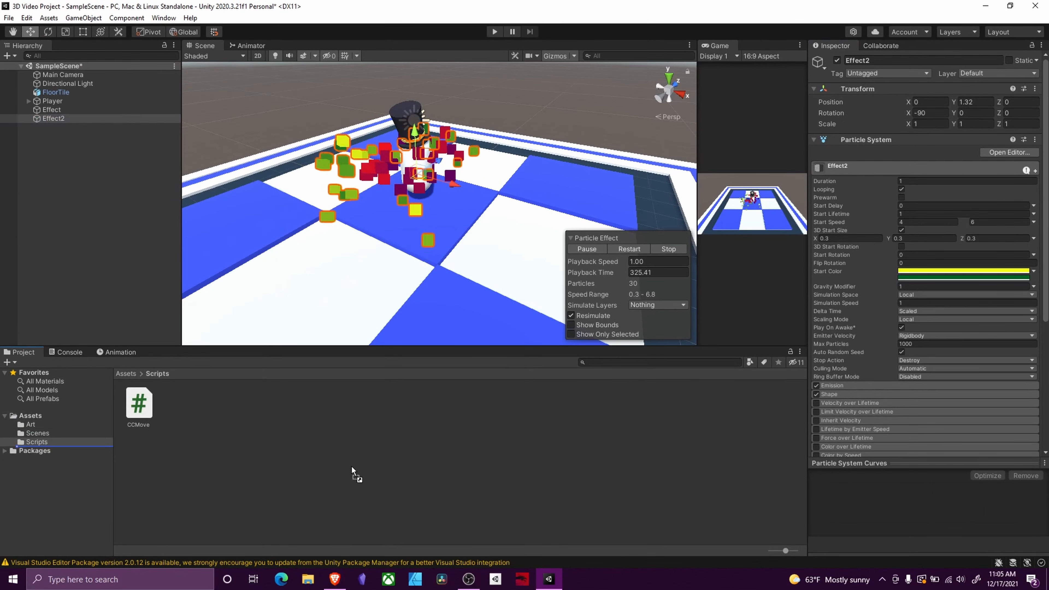
{"action": "left_click_drag", "start_coordinate": [352, 466], "coordinate": [308, 452]}
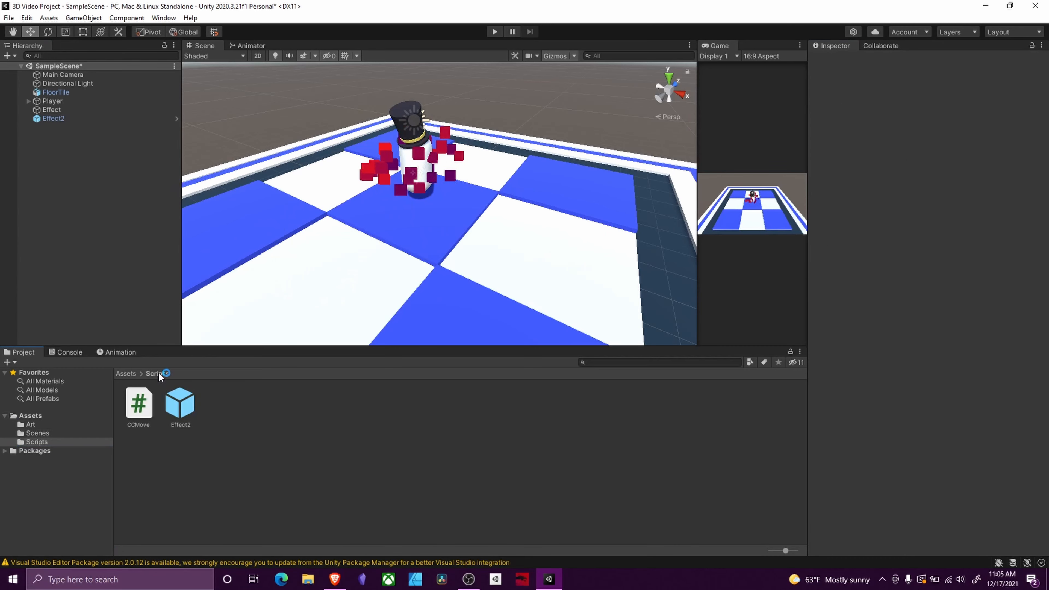
Enable the Sub Emitters module on the original Effect object and set its condition to Collision
{"action": "left_click", "coordinate": [78, 101]}
{"action": "left_click", "coordinate": [78, 110]}
{"action": "scroll", "coordinate": [936, 288], "scroll_direction": "down", "scroll_amount": 12}
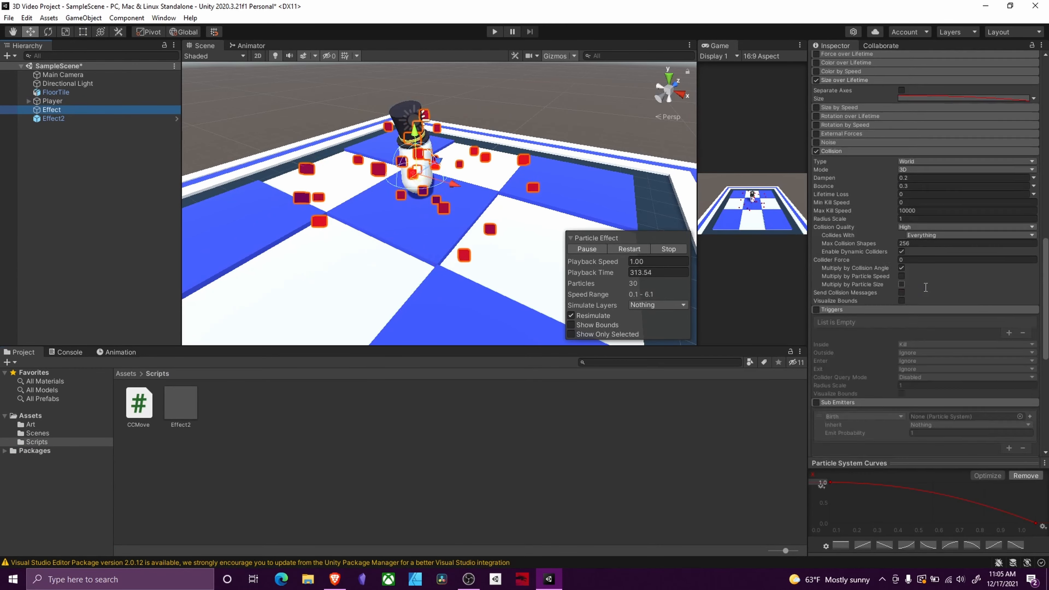
{"action": "scroll", "coordinate": [945, 281], "scroll_direction": "down", "scroll_amount": 7}
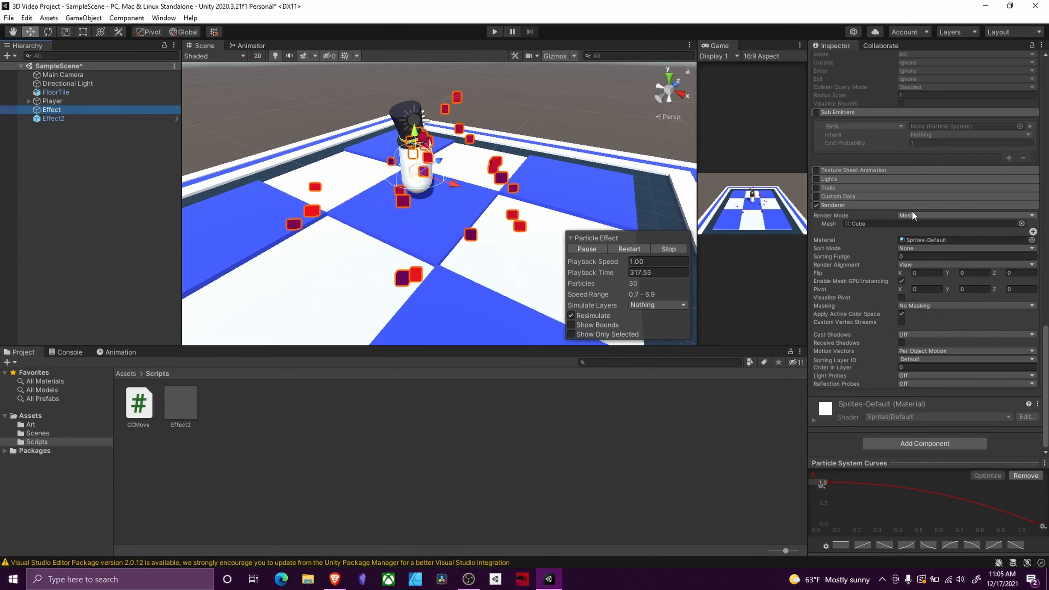
{"action": "scroll", "coordinate": [857, 191], "scroll_direction": "up", "scroll_amount": 3}
{"action": "left_click", "coordinate": [816, 211]}
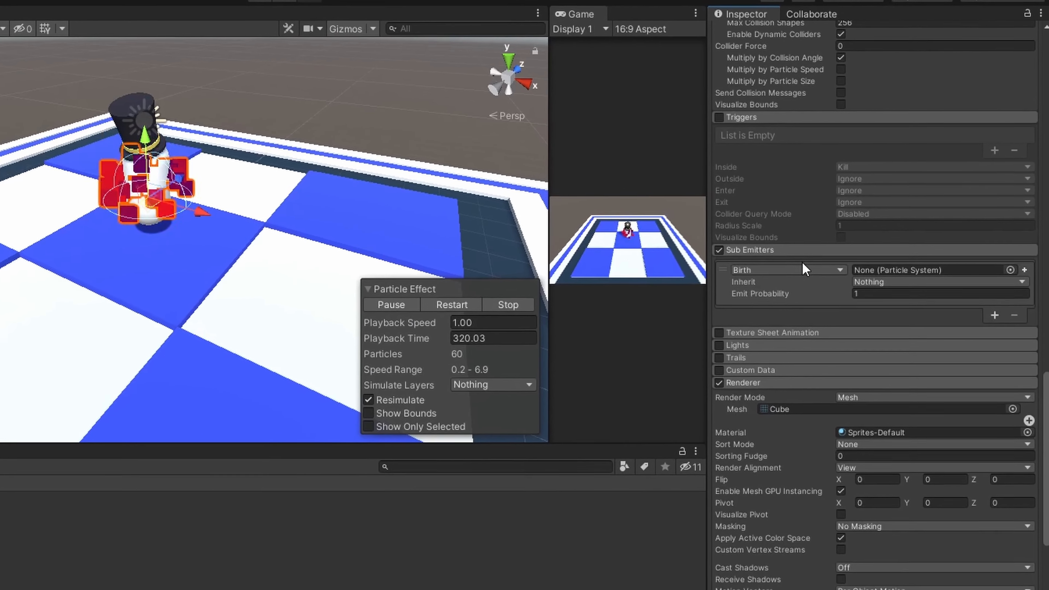
{"action": "left_click", "coordinate": [805, 270]}
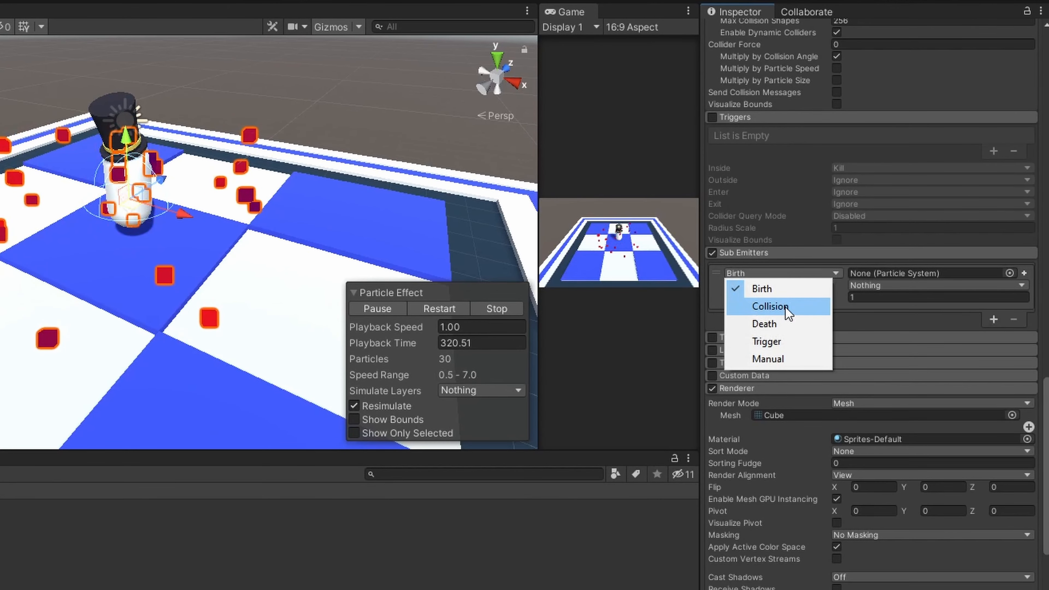
{"action": "left_click", "coordinate": [786, 308]}
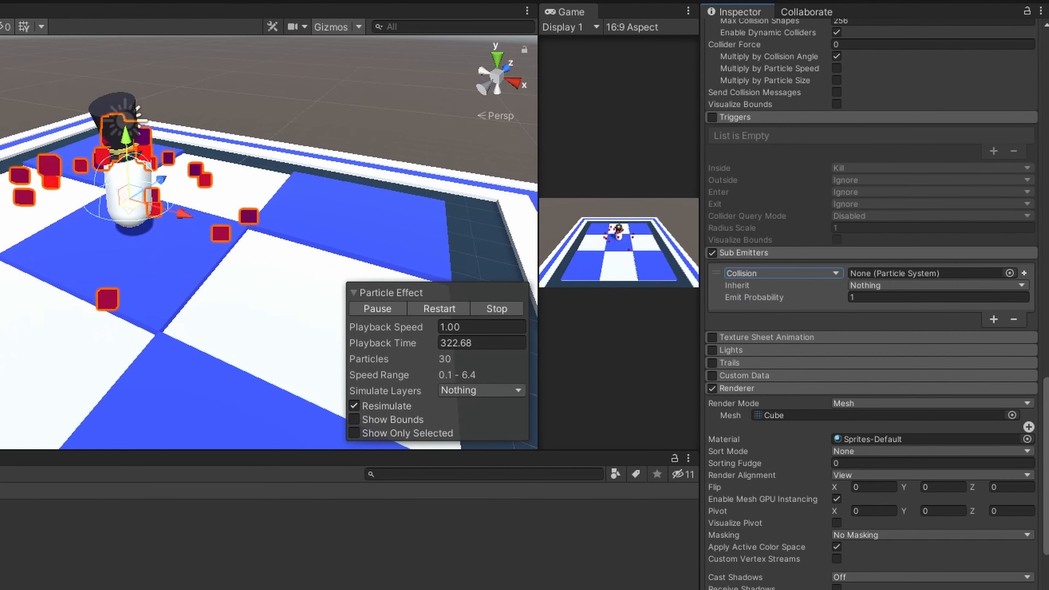
Assign Effect2 as Effect's collision sub emitter, using the scene object after trying the prefab asset
{"action": "left_click_drag", "start_coordinate": [1, 525], "coordinate": [900, 278]}
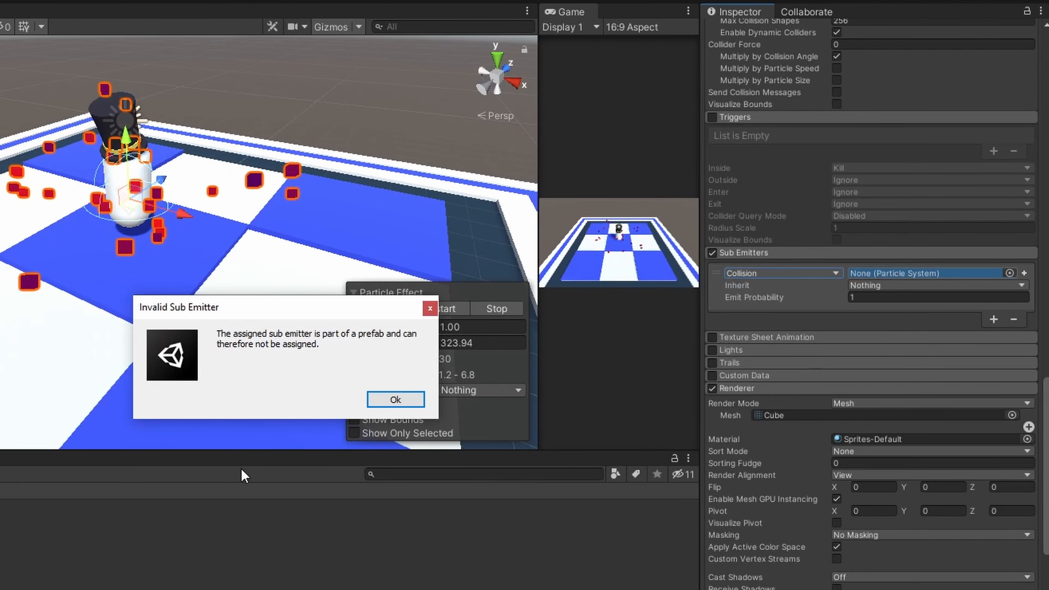
{"action": "left_click", "coordinate": [395, 400]}
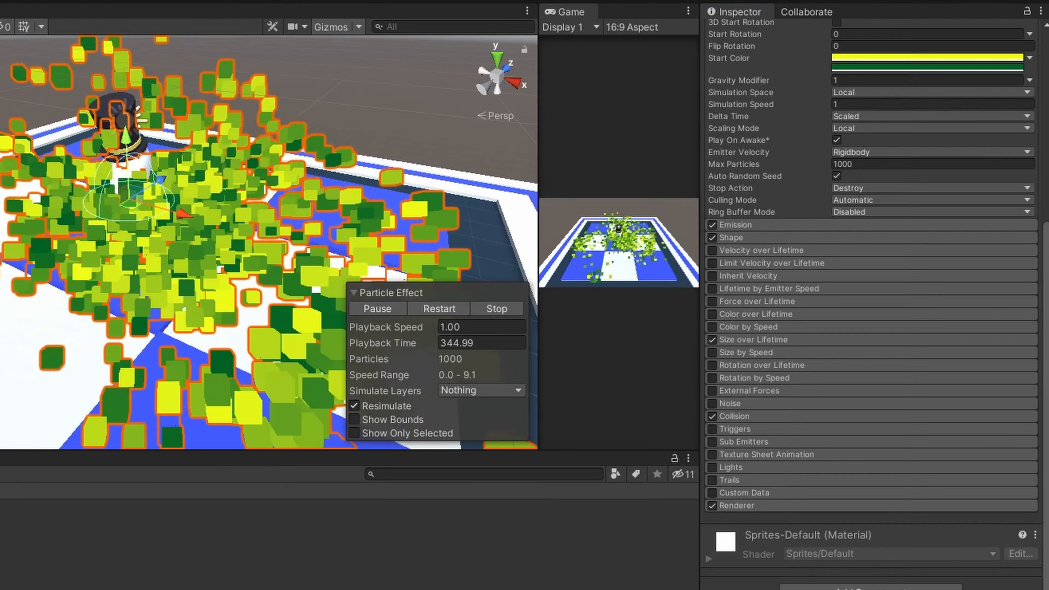
{"action": "left_click", "coordinate": [1, 273]}
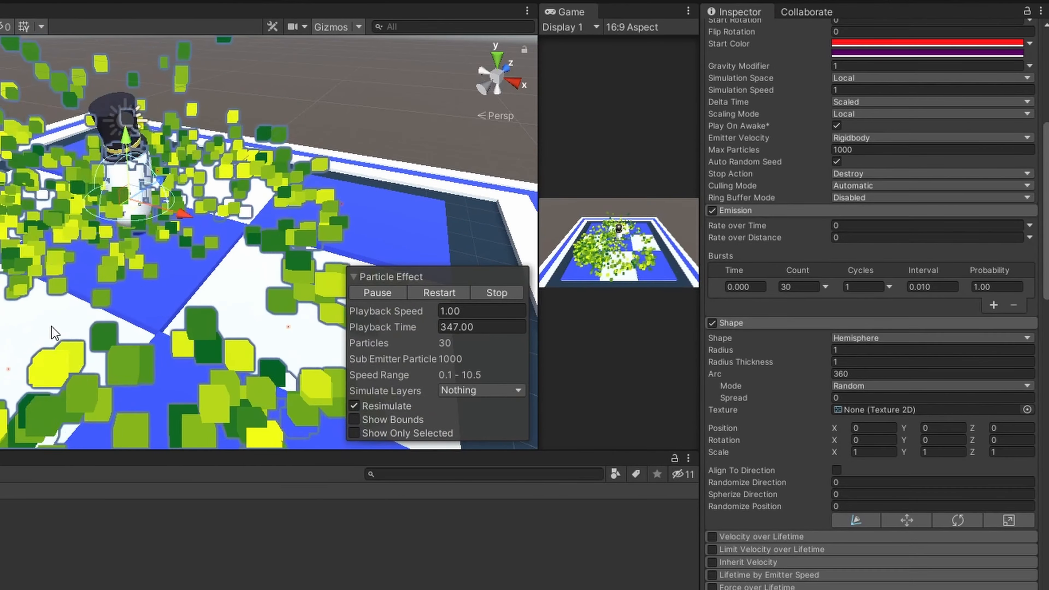
Examine the combined bursts in the scene and inspect the Player, Effect and Effect2 objects
{"action": "scroll", "coordinate": [205, 86], "scroll_direction": "down", "scroll_amount": 5}
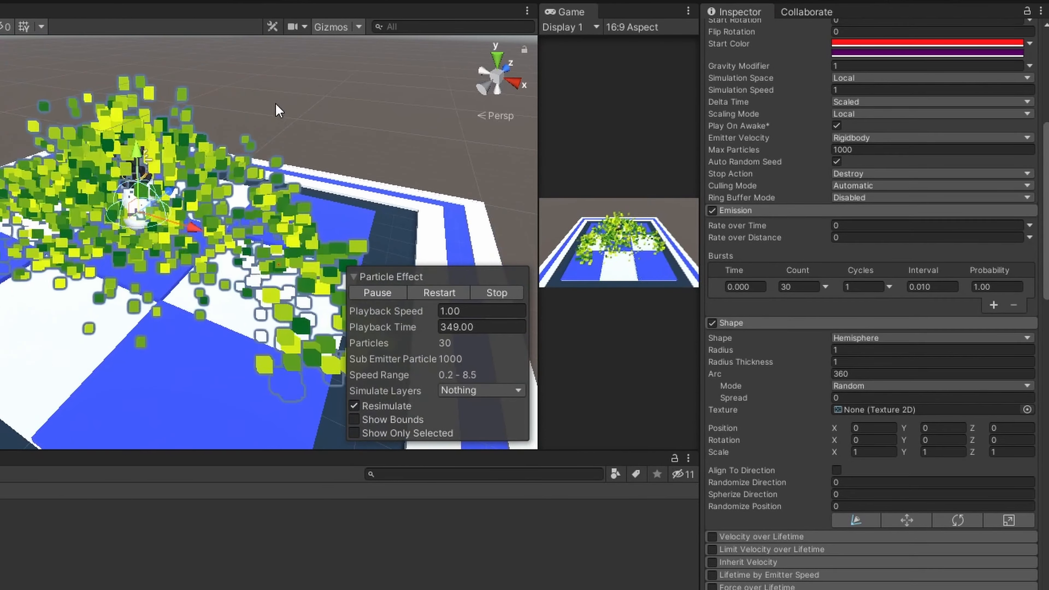
{"action": "left_click", "coordinate": [297, 114]}
{"action": "left_click", "coordinate": [1, 111]}
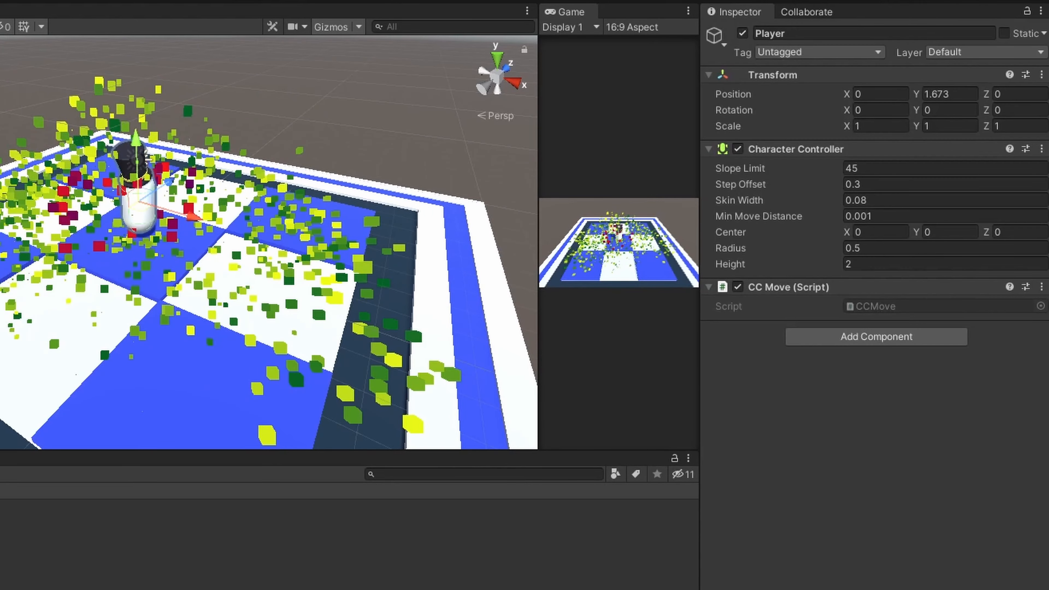
{"action": "left_click", "coordinate": [1, 129]}
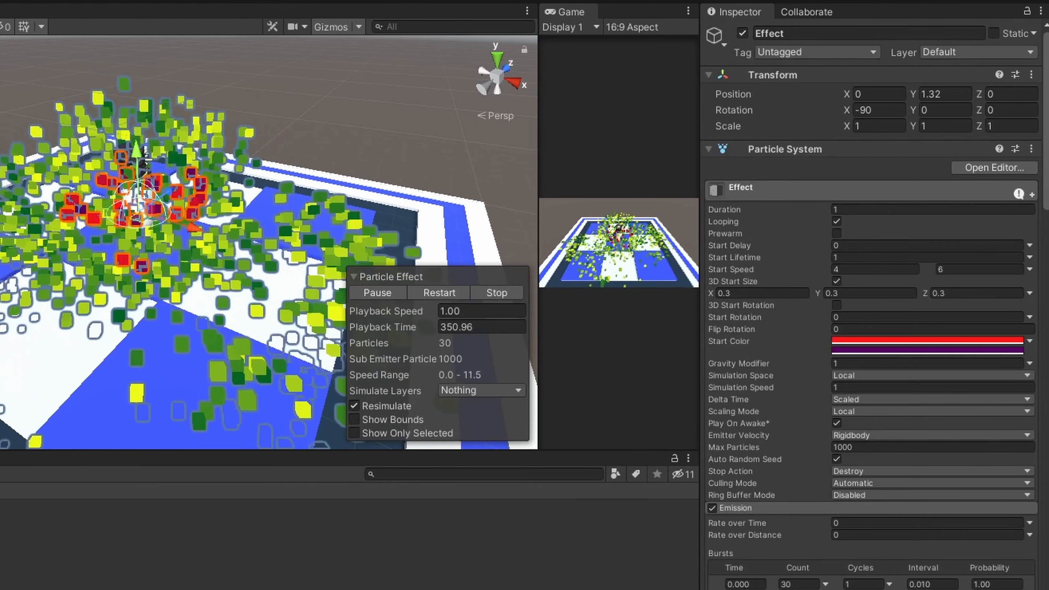
{"action": "scroll", "coordinate": [75, 211], "scroll_direction": "up", "scroll_amount": 5}
{"action": "scroll", "coordinate": [86, 215], "scroll_direction": "down", "scroll_amount": 2}
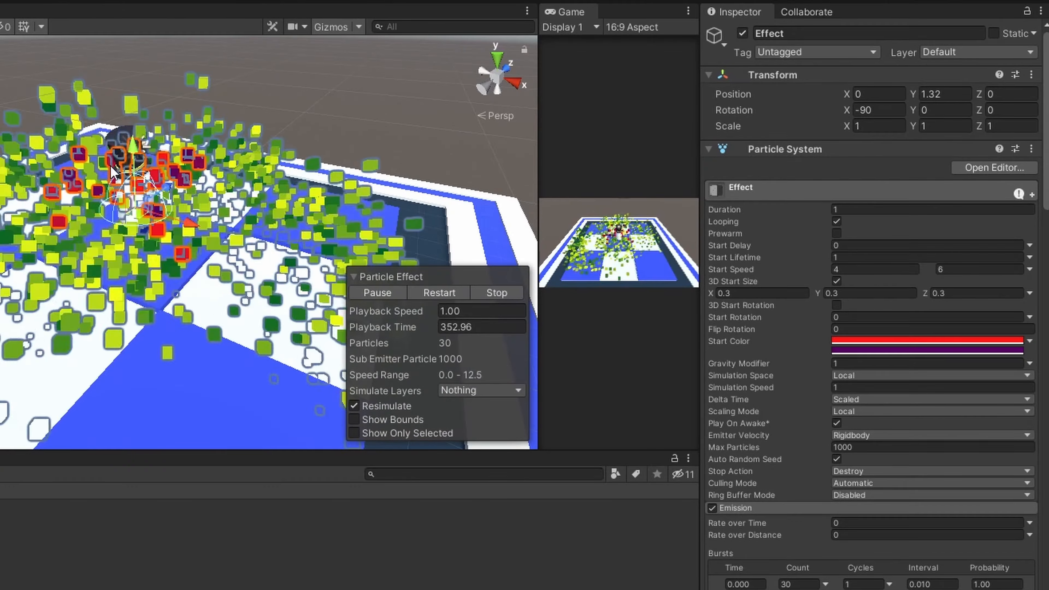
{"action": "left_click", "coordinate": [1, 140]}
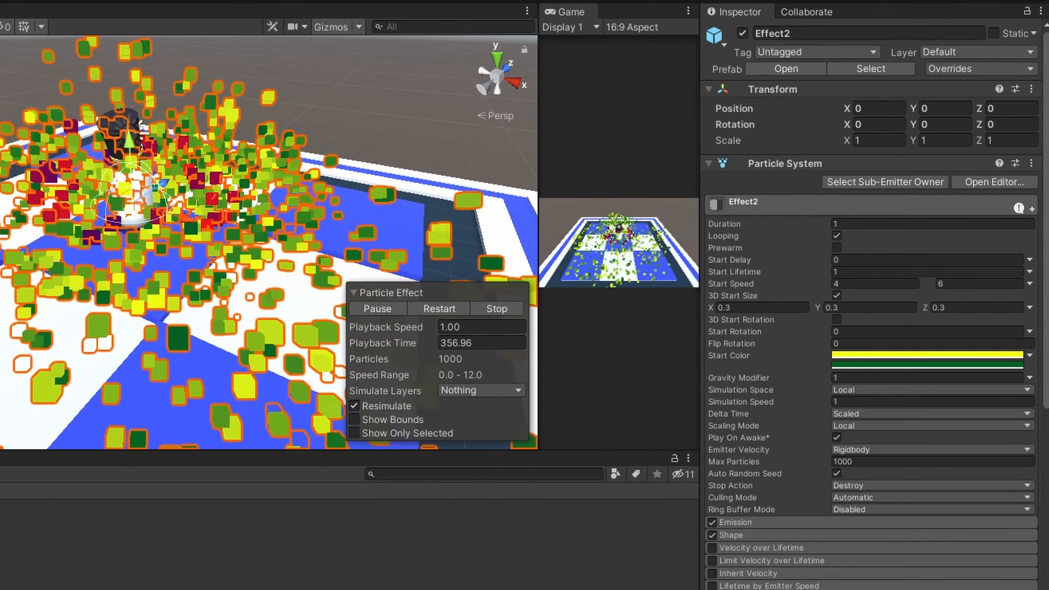
Set the Emit Probability of Effect's collision sub emitter to 0.2
{"action": "left_click", "coordinate": [1, 127]}
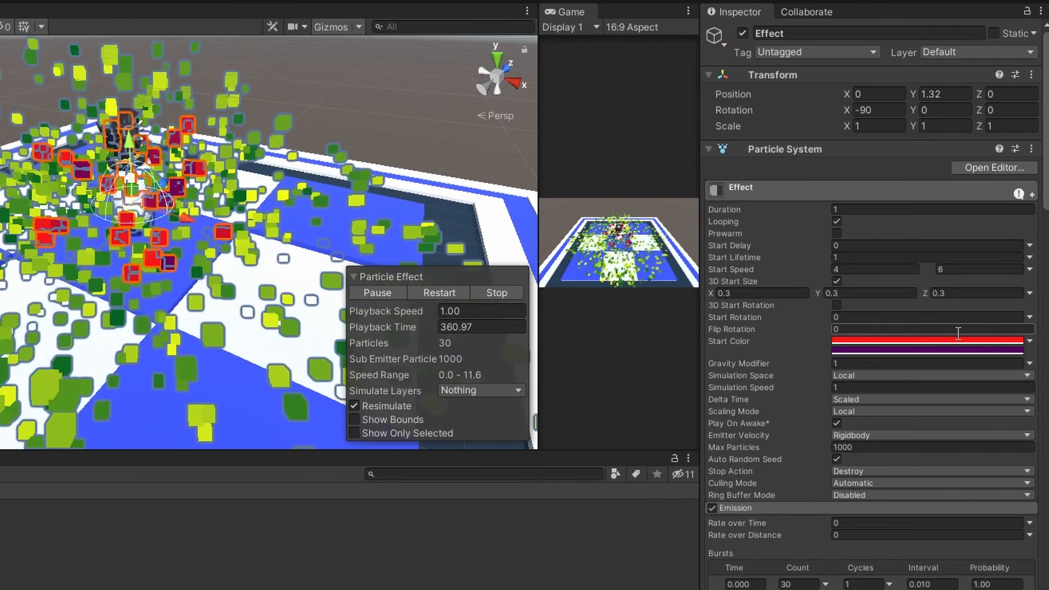
{"action": "scroll", "coordinate": [899, 328], "scroll_direction": "down", "scroll_amount": 15}
{"action": "scroll", "coordinate": [868, 269], "scroll_direction": "down", "scroll_amount": 10}
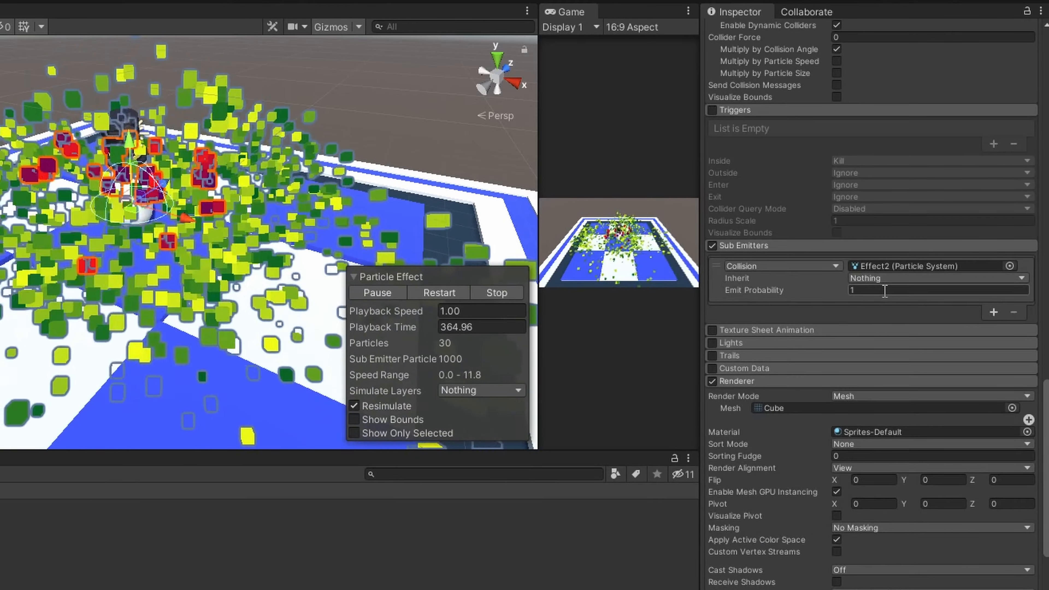
{"action": "left_click", "coordinate": [867, 291]}
{"action": "type", "text": "."}
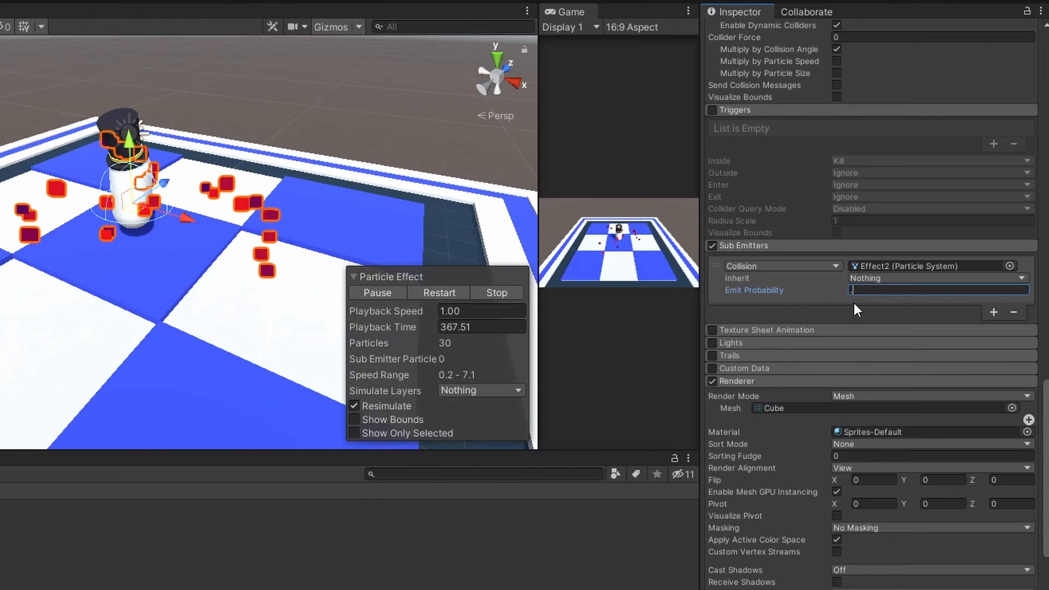
{"action": "type", "text": "2"}
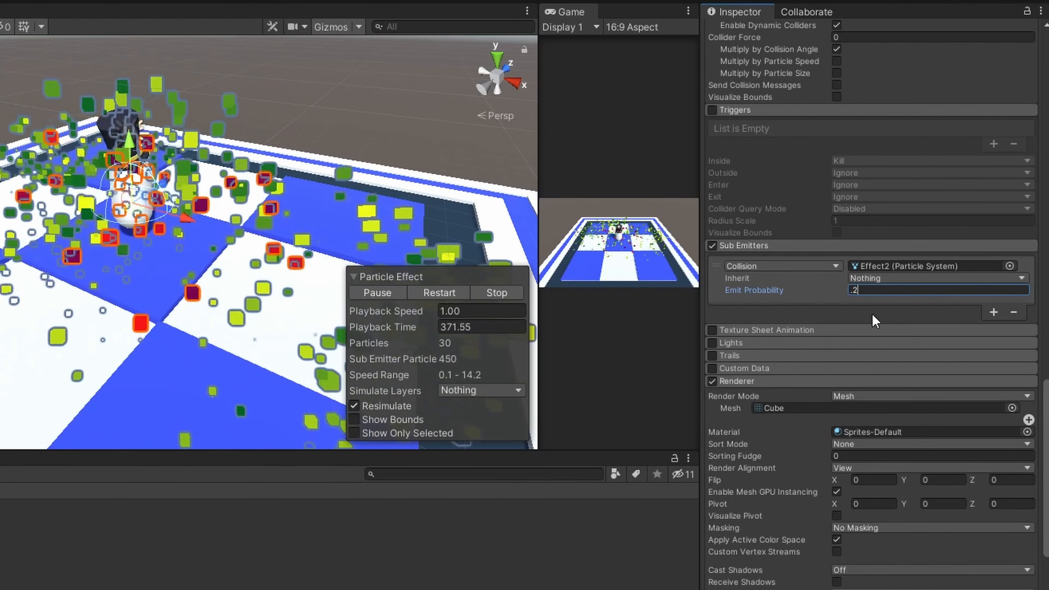
Try the sub emitter conditions Death, Trigger, Manual and Birth, and set it back to Collision
{"action": "left_click", "coordinate": [826, 258]}
{"action": "left_click", "coordinate": [806, 266]}
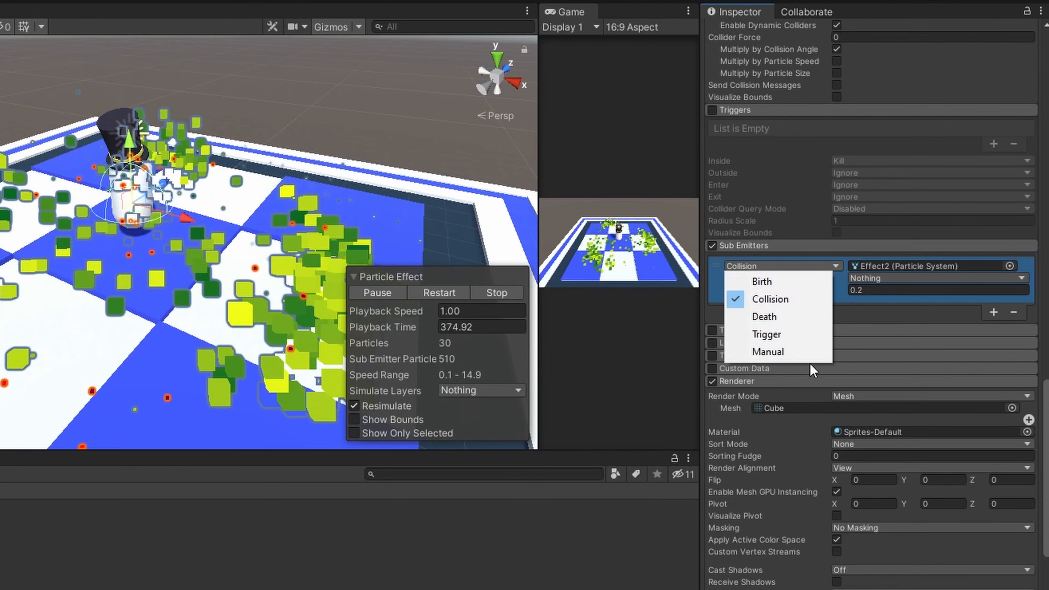
{"action": "left_click", "coordinate": [804, 318]}
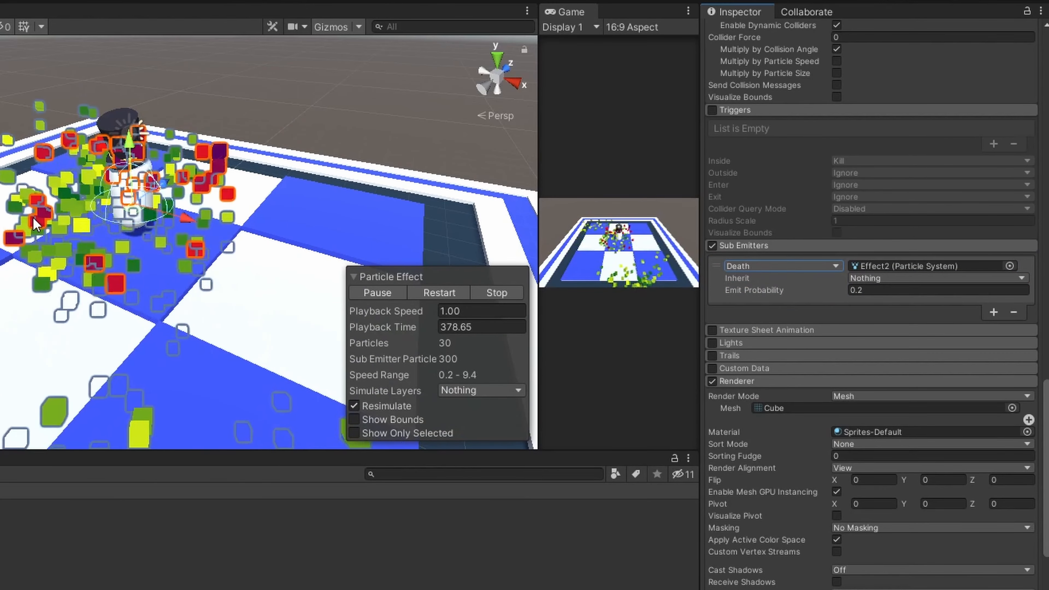
{"action": "left_click", "coordinate": [824, 266]}
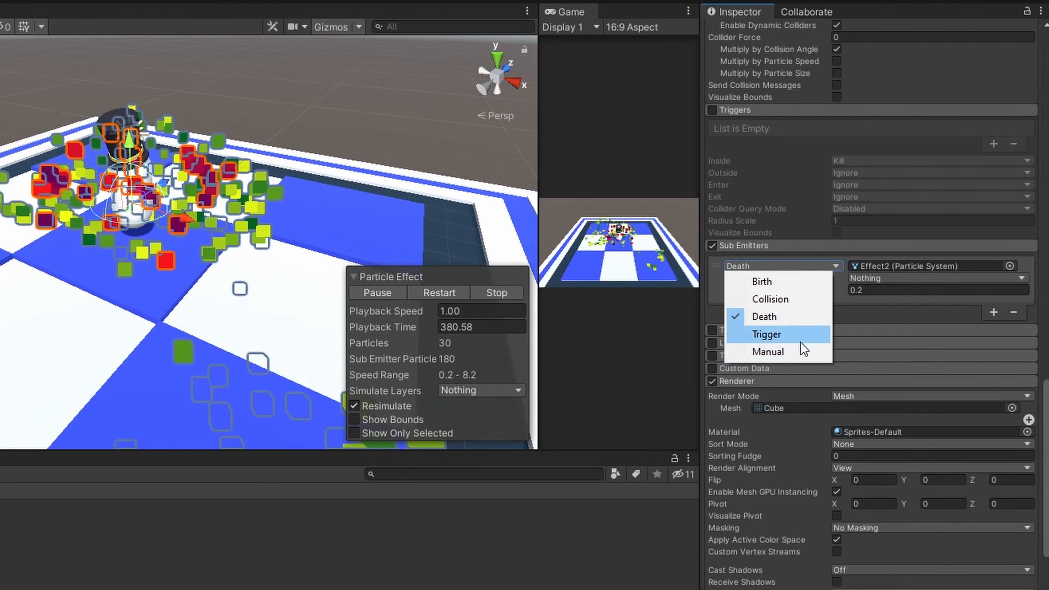
{"action": "left_click", "coordinate": [767, 335]}
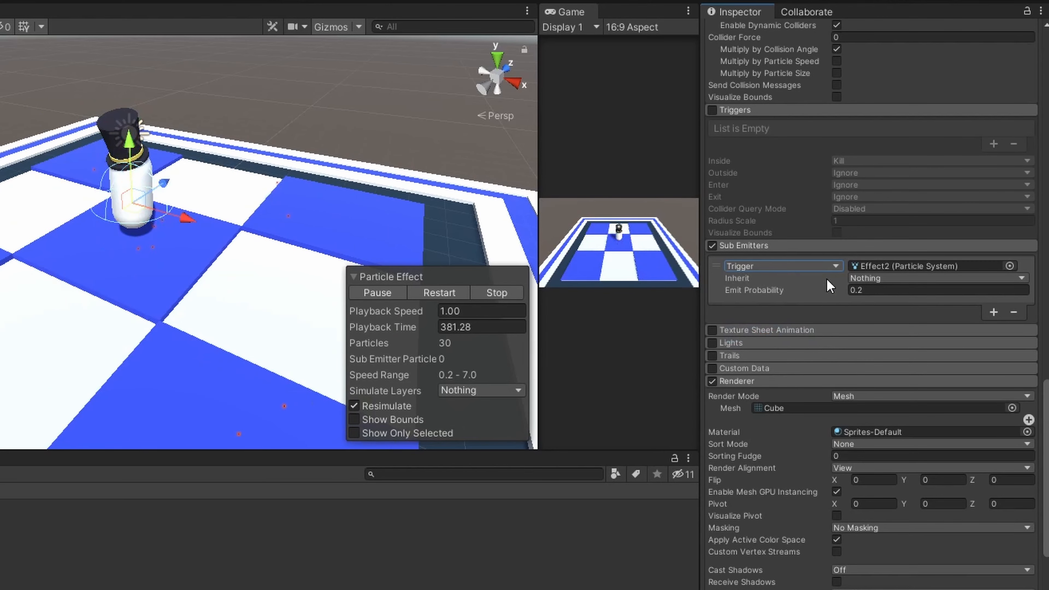
{"action": "left_click", "coordinate": [796, 267]}
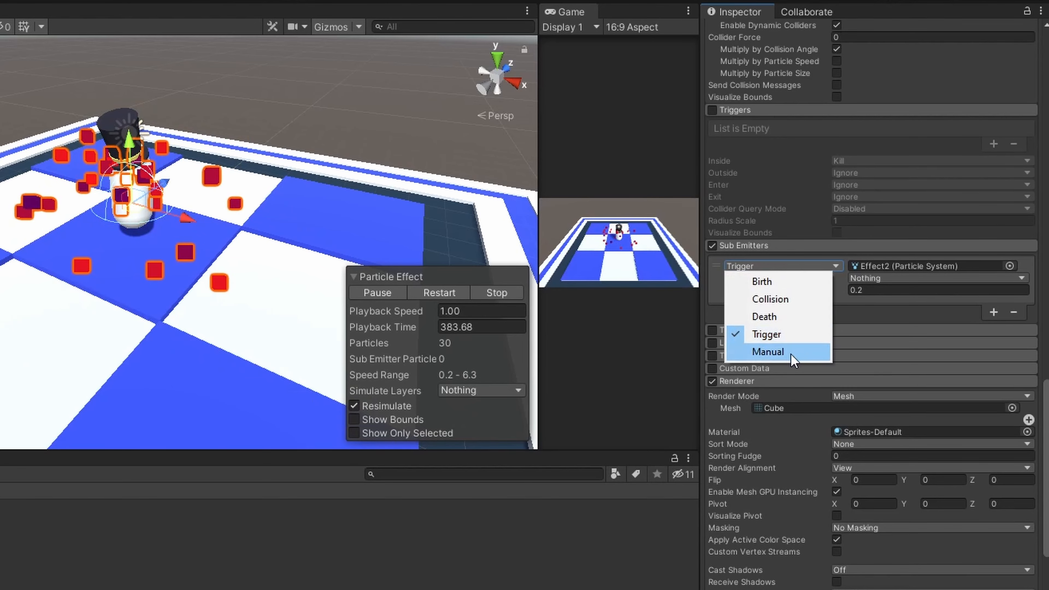
{"action": "left_click", "coordinate": [791, 354]}
{"action": "left_click", "coordinate": [791, 267]}
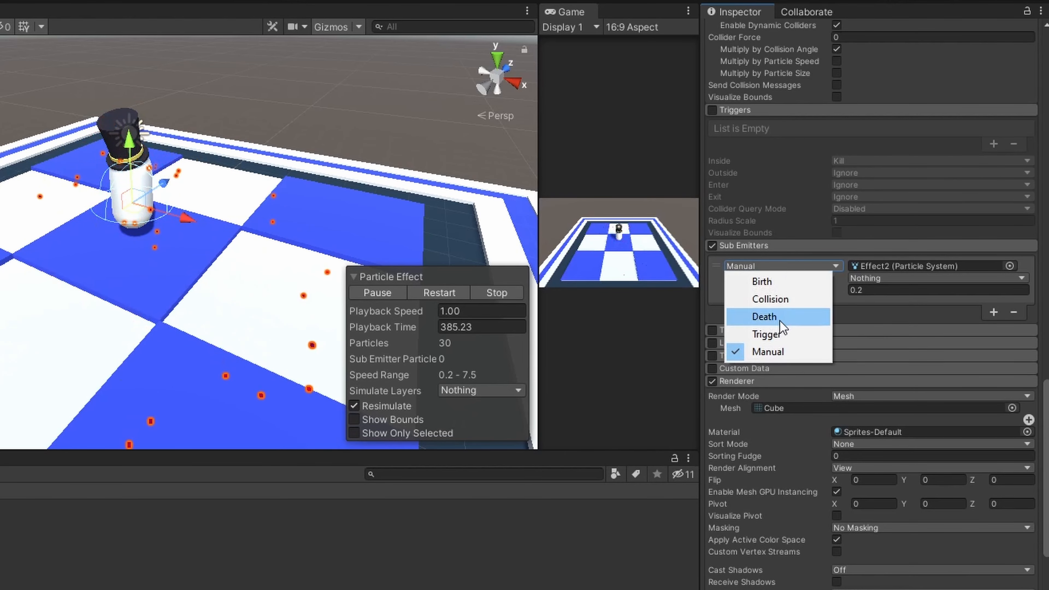
{"action": "left_click", "coordinate": [793, 285]}
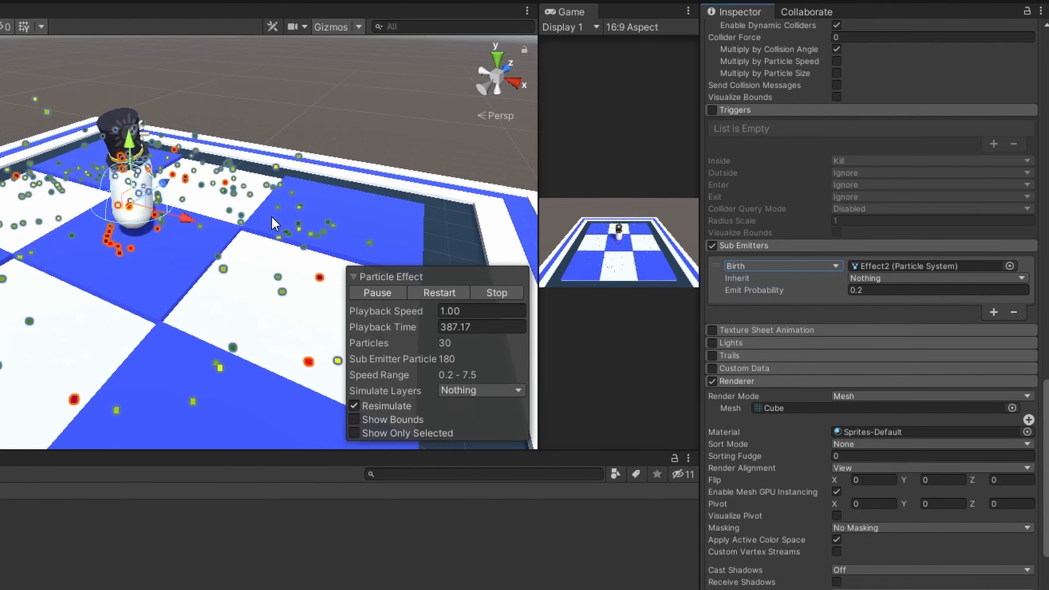
{"action": "left_click", "coordinate": [762, 267]}
{"action": "left_click", "coordinate": [799, 304]}
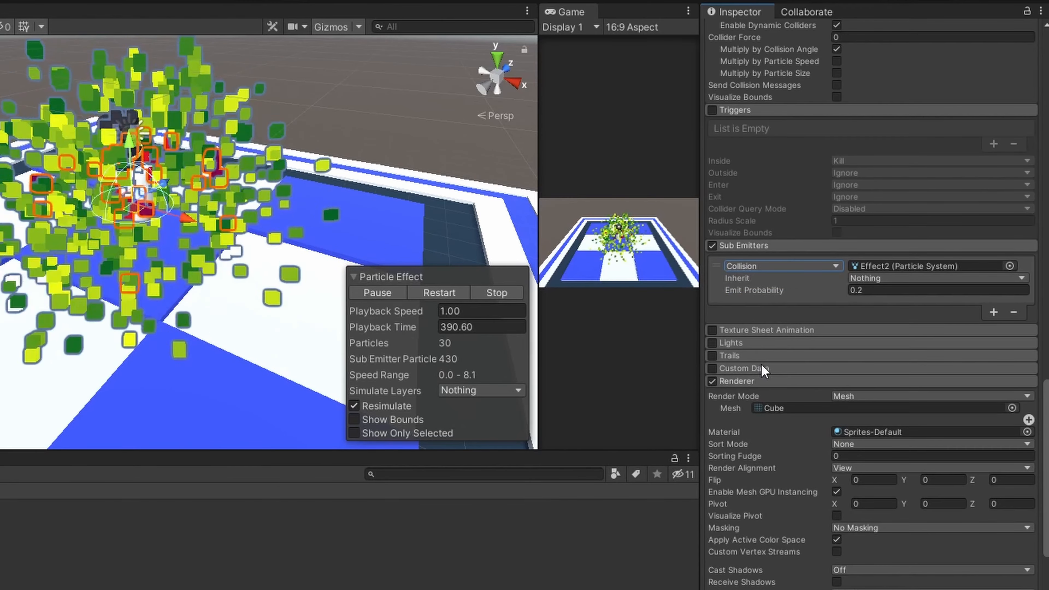
Enable the Trails module on Effect and assign YellowTile as the trail material in the Renderer module
{"action": "left_click", "coordinate": [723, 357]}
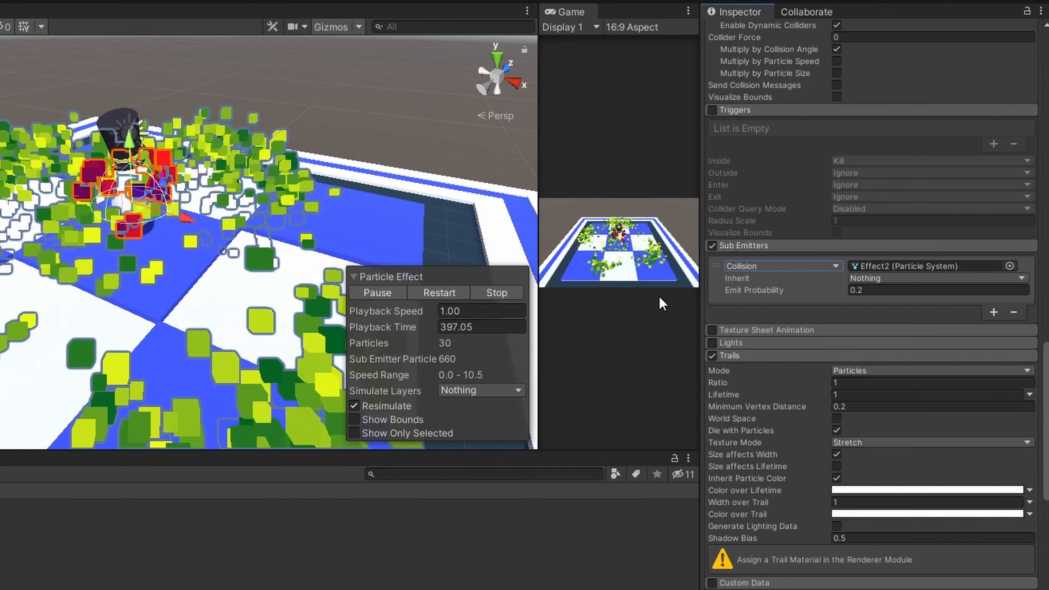
{"action": "scroll", "coordinate": [803, 553], "scroll_direction": "down", "scroll_amount": 3}
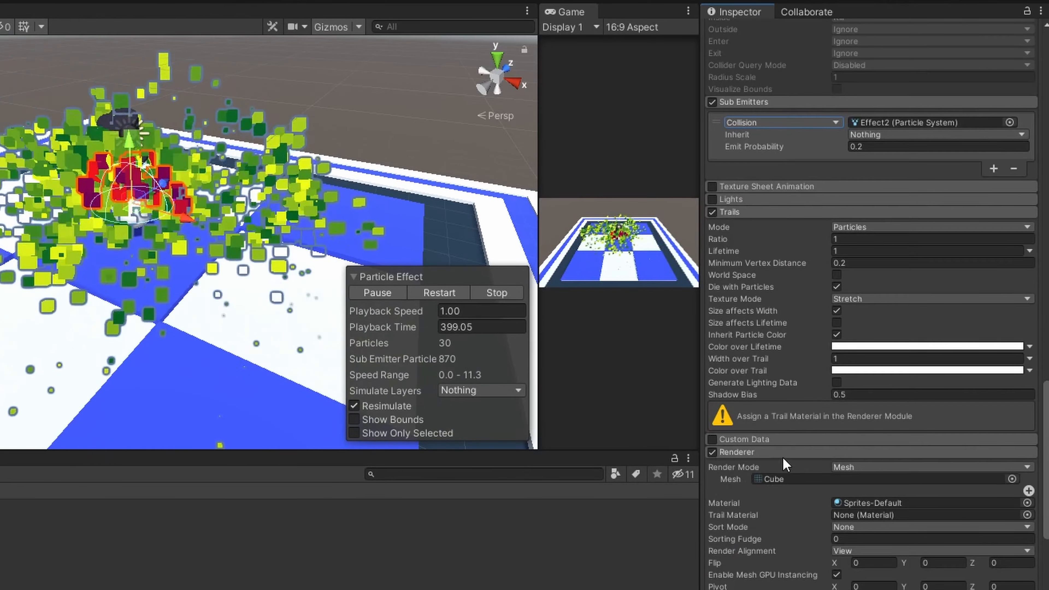
{"action": "scroll", "coordinate": [843, 420], "scroll_direction": "down", "scroll_amount": 5}
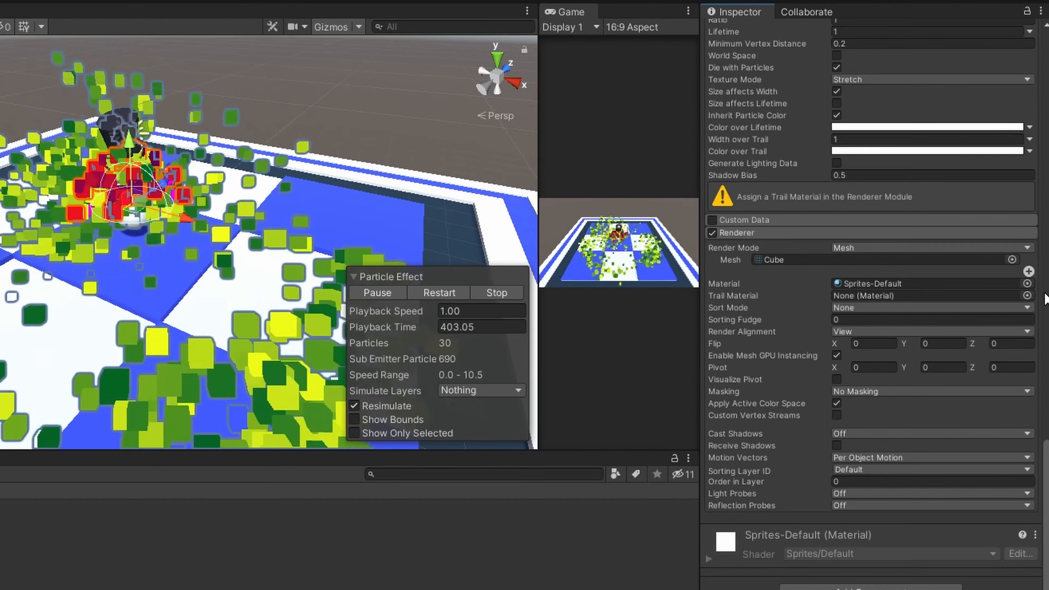
{"action": "left_click", "coordinate": [1027, 296]}
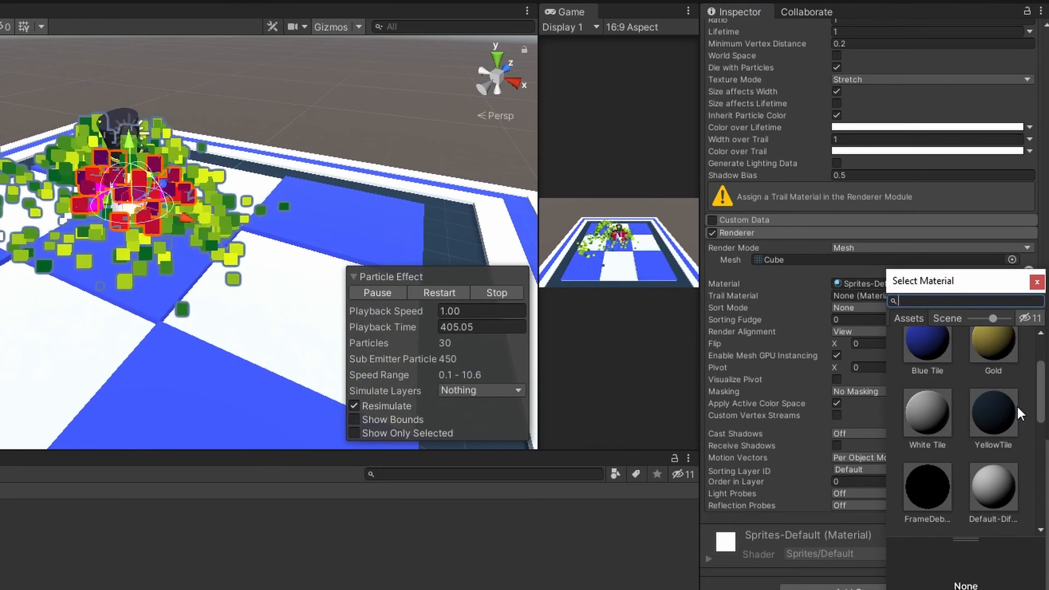
{"action": "left_click", "coordinate": [991, 413]}
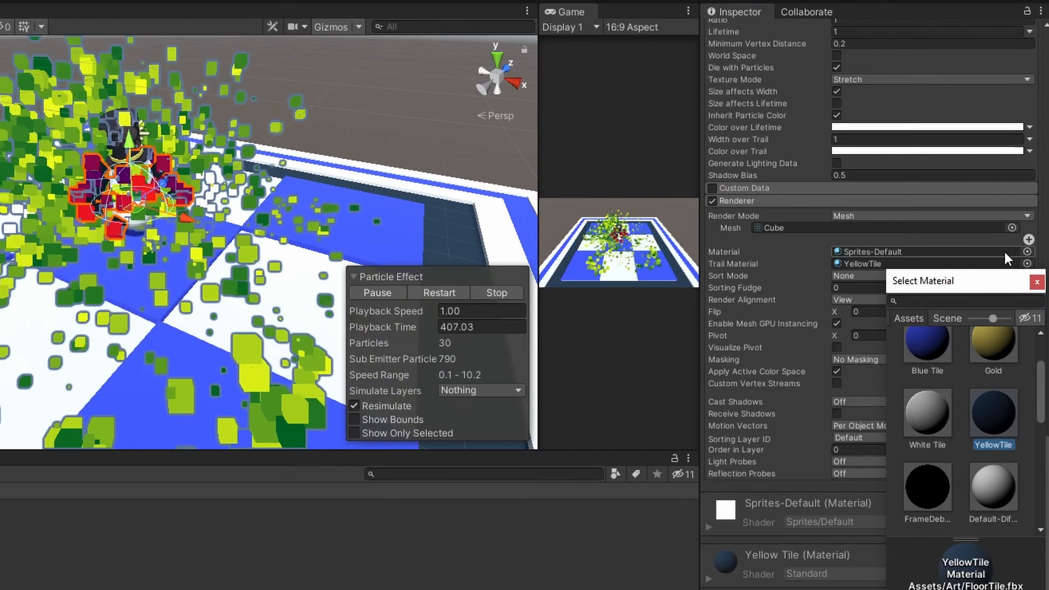
{"action": "left_click", "coordinate": [1037, 282]}
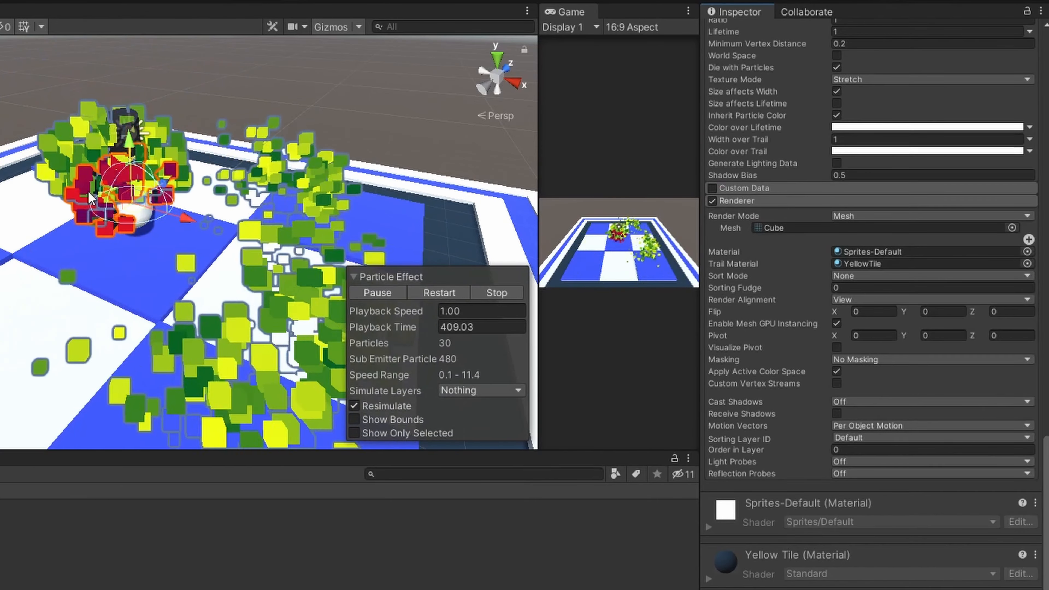
Review Effect's module settings and examine the trails and sub-emitter bursts around the player from several angles
{"action": "scroll", "coordinate": [834, 320], "scroll_direction": "up", "scroll_amount": 3}
{"action": "scroll", "coordinate": [834, 320], "scroll_direction": "up", "scroll_amount": 15}
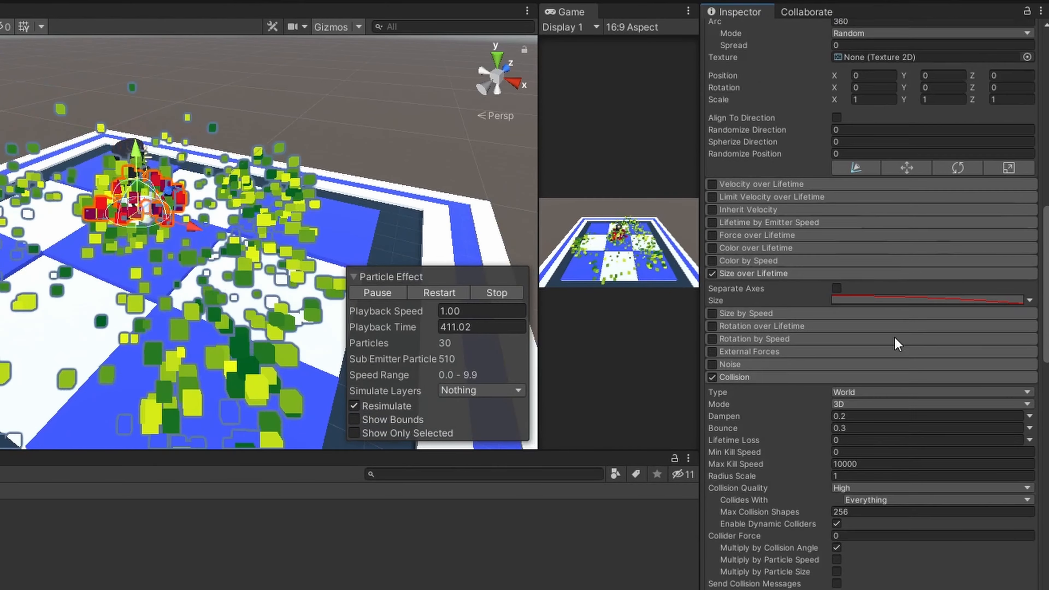
{"action": "scroll", "coordinate": [977, 349], "scroll_direction": "down", "scroll_amount": 12}
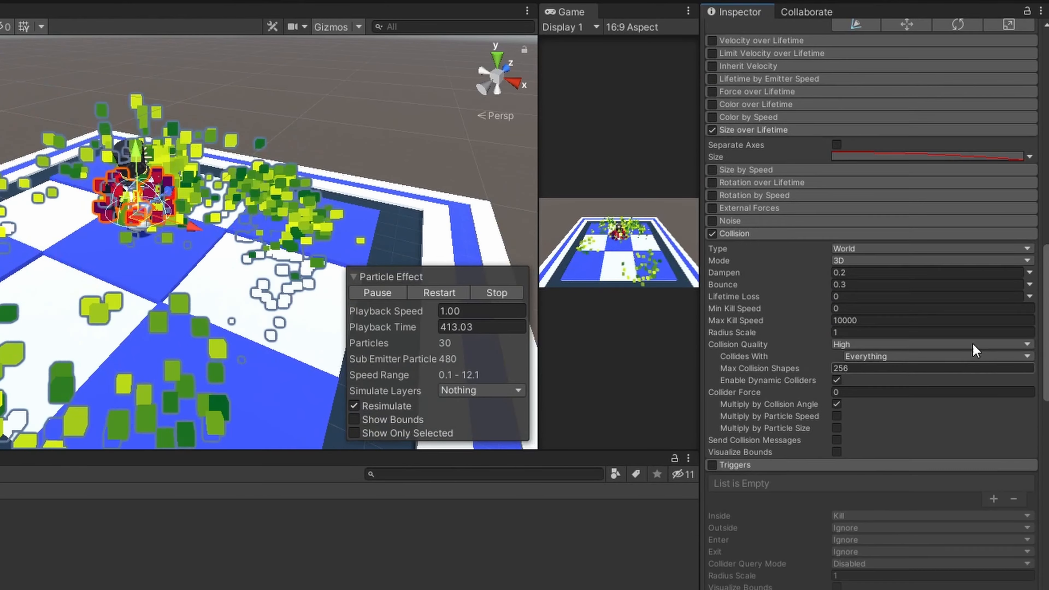
{"action": "scroll", "coordinate": [977, 350], "scroll_direction": "up", "scroll_amount": 17}
{"action": "middle_click_drag", "start_coordinate": [266, 275], "coordinate": [221, 261]}
{"action": "scroll", "coordinate": [17, 204], "scroll_direction": "up", "scroll_amount": 3}
{"action": "scroll", "coordinate": [16, 204], "scroll_direction": "up", "scroll_amount": 3}
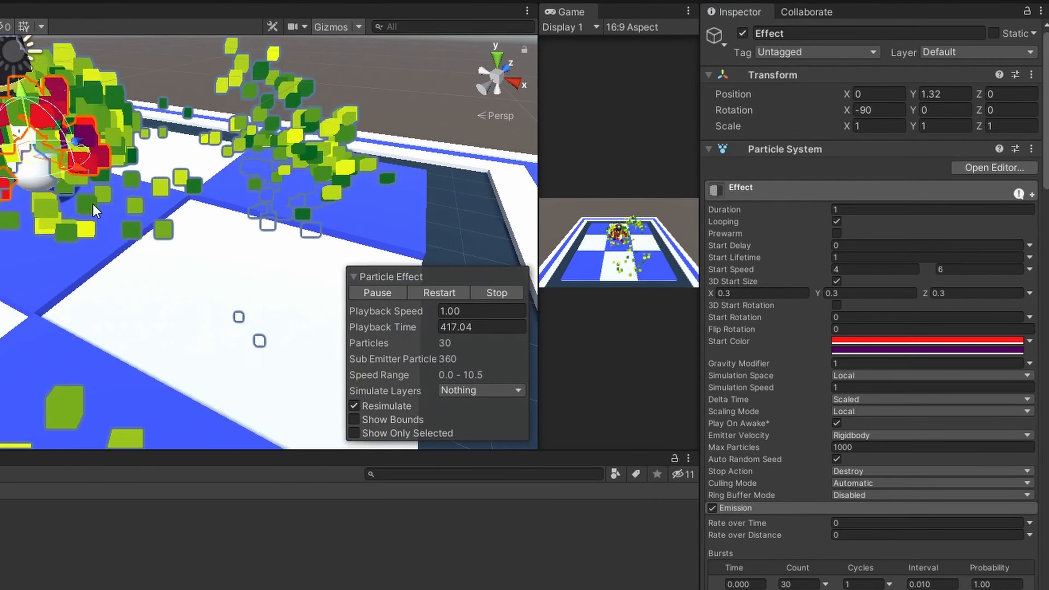
{"action": "scroll", "coordinate": [93, 204], "scroll_direction": "down", "scroll_amount": 3}
{"action": "right_click_drag", "start_coordinate": [142, 251], "coordinate": [85, 294]}
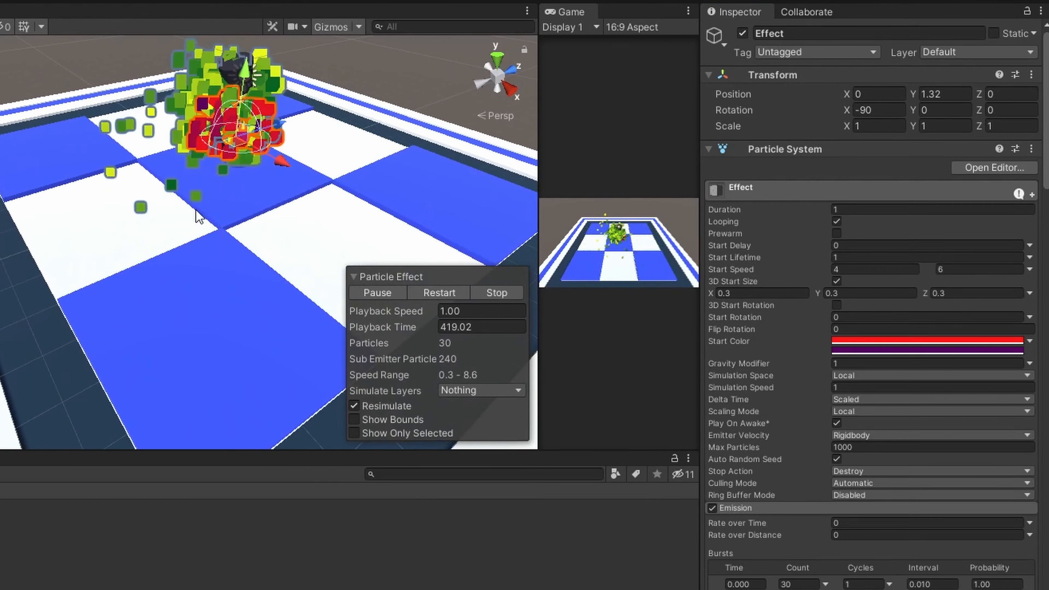
{"action": "middle_click_drag", "start_coordinate": [206, 206], "coordinate": [157, 221]}
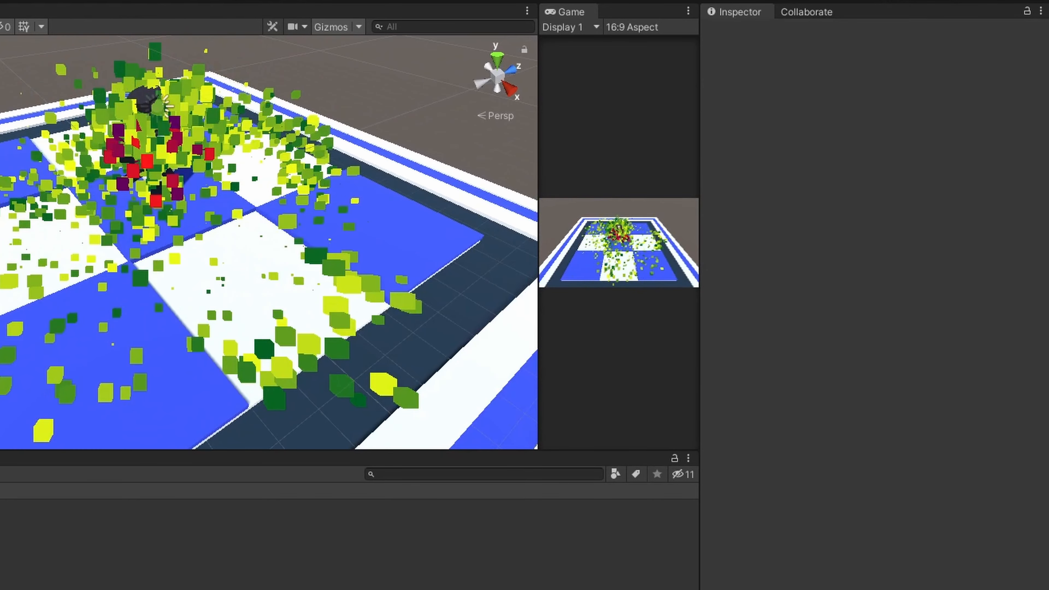